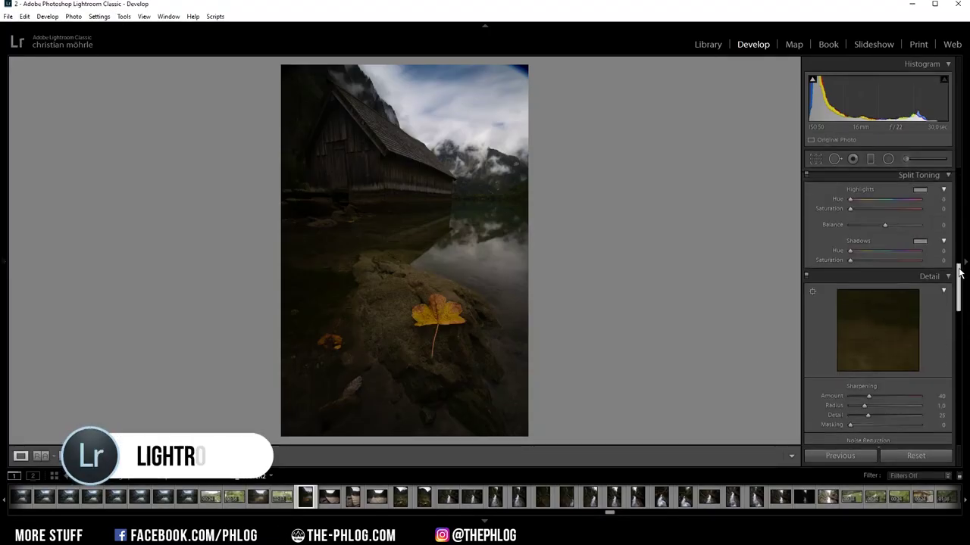
pyautogui.scroll(-6, 959, 273)
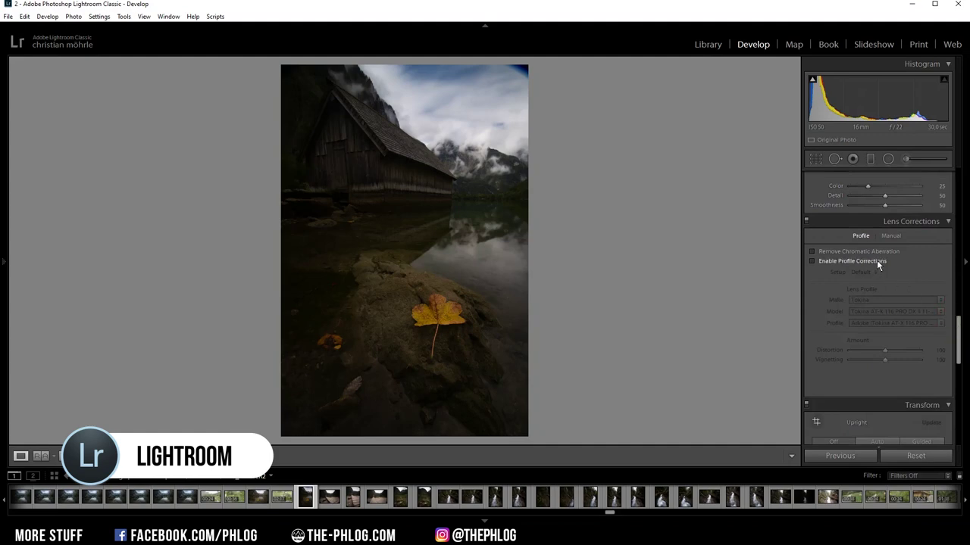
# - Enable lens profile corrections and remove chromatic aberration
pyautogui.click(833, 251)
pyautogui.click(839, 261)
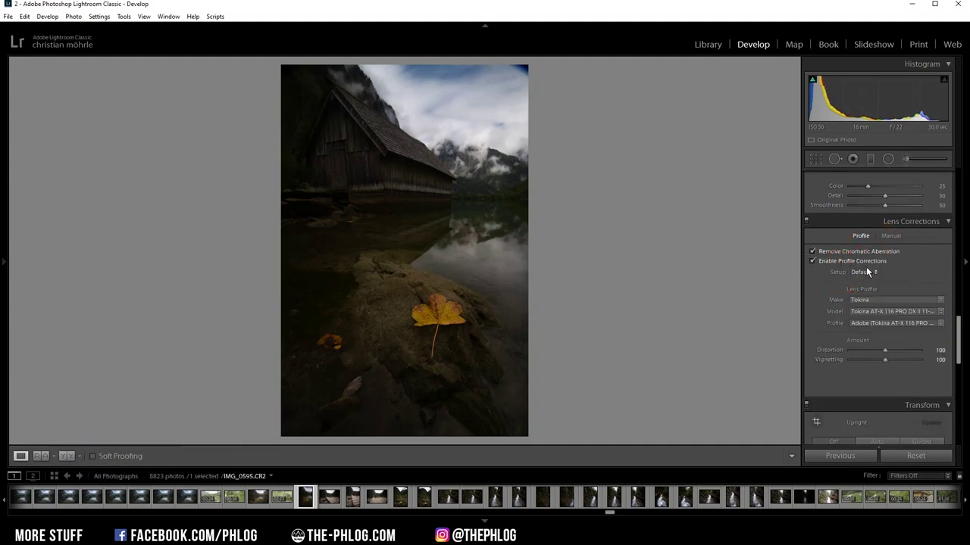
# - Switch the photo's profile from Adobe Color to Adobe Landscape
pyautogui.moveTo(956, 340); pyautogui.dragTo(947, 170)
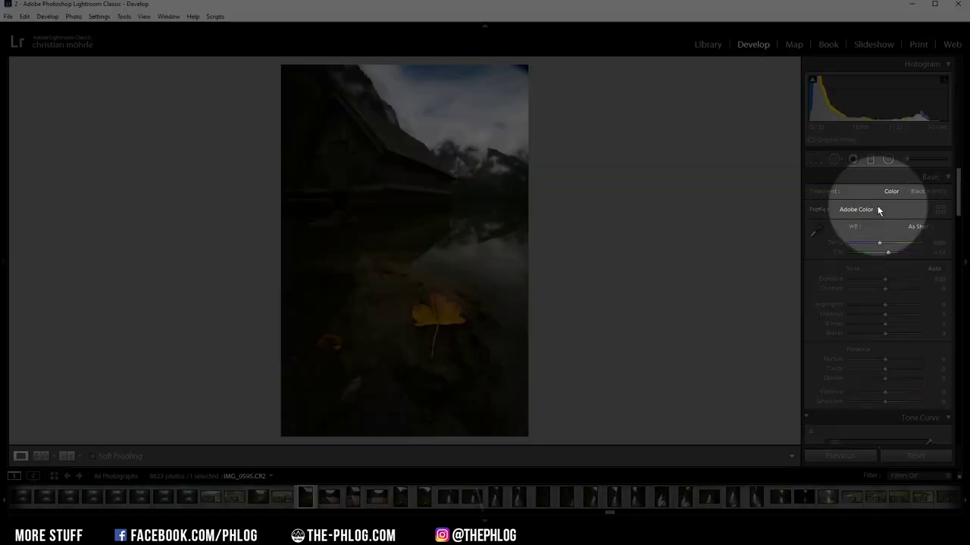
pyautogui.click(871, 210)
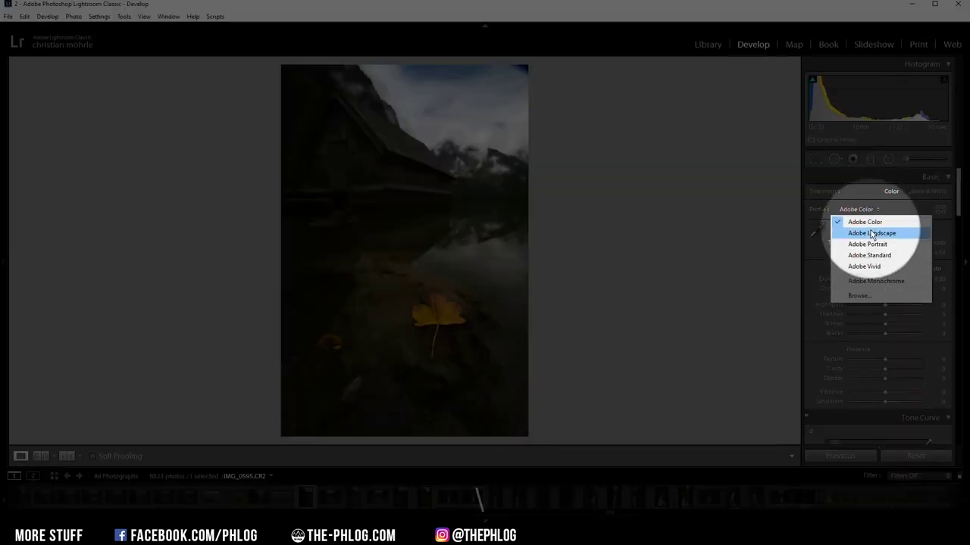
pyautogui.click(872, 234)
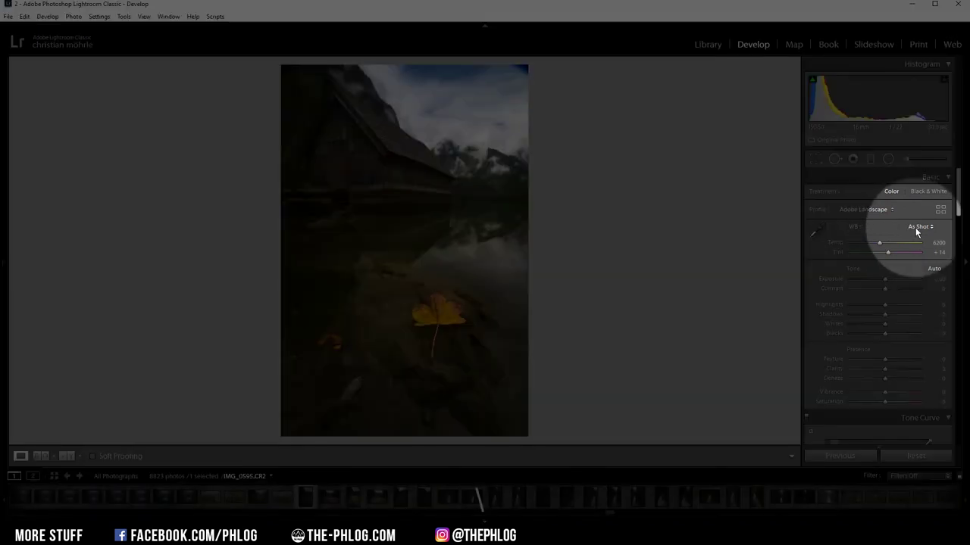
# - Set white balance to Daylight, Exposure to +1.16 and Highlights to -55
pyautogui.click(919, 227)
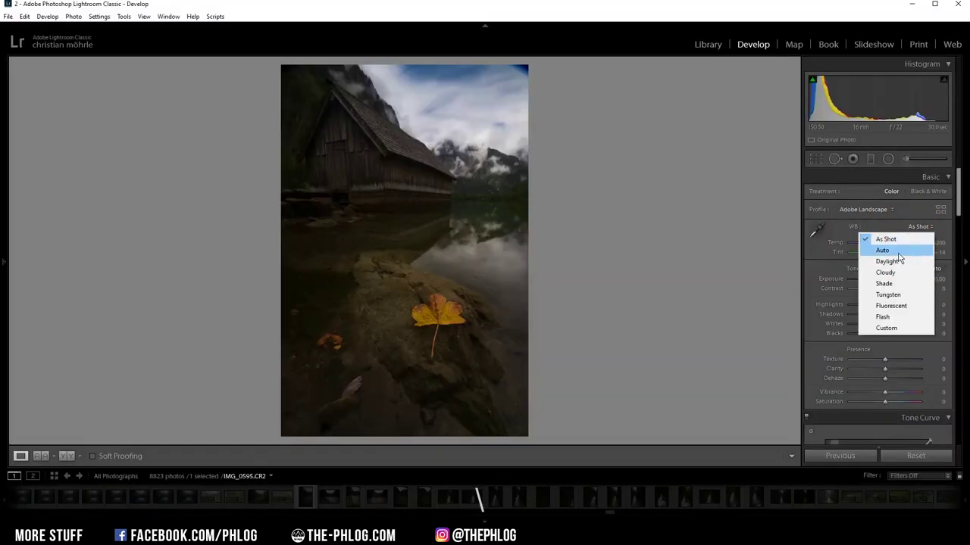
pyautogui.click(898, 262)
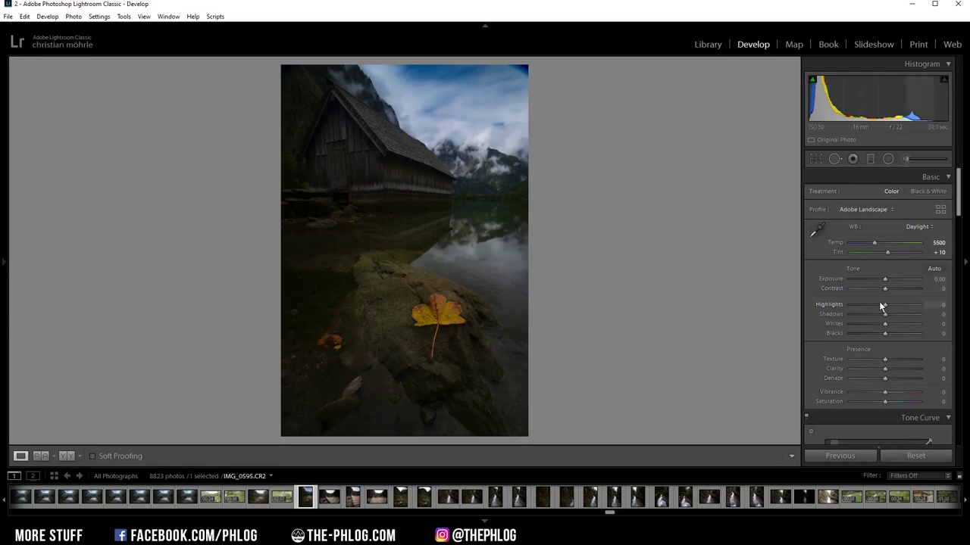
pyautogui.moveTo(886, 278); pyautogui.dragTo(893, 279)
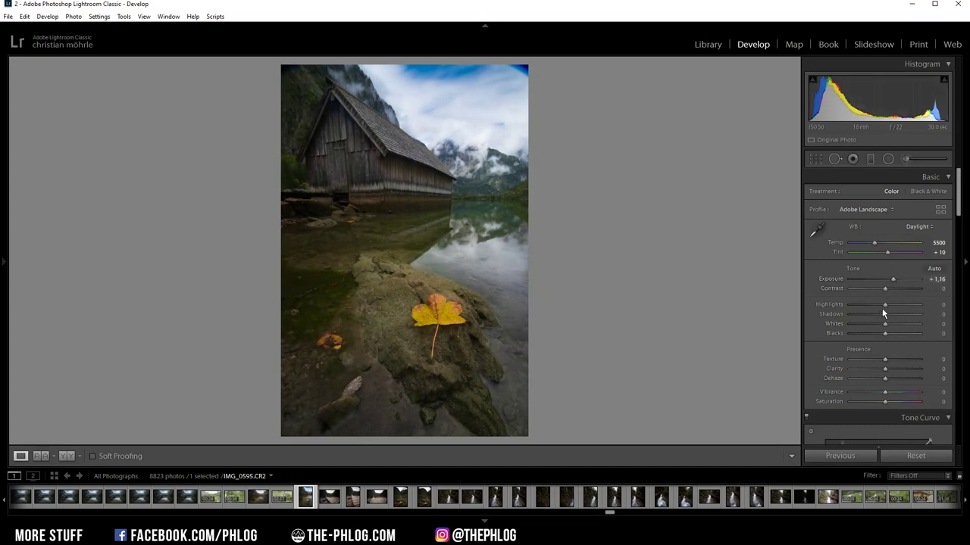
pyautogui.moveTo(885, 306); pyautogui.dragTo(865, 303)
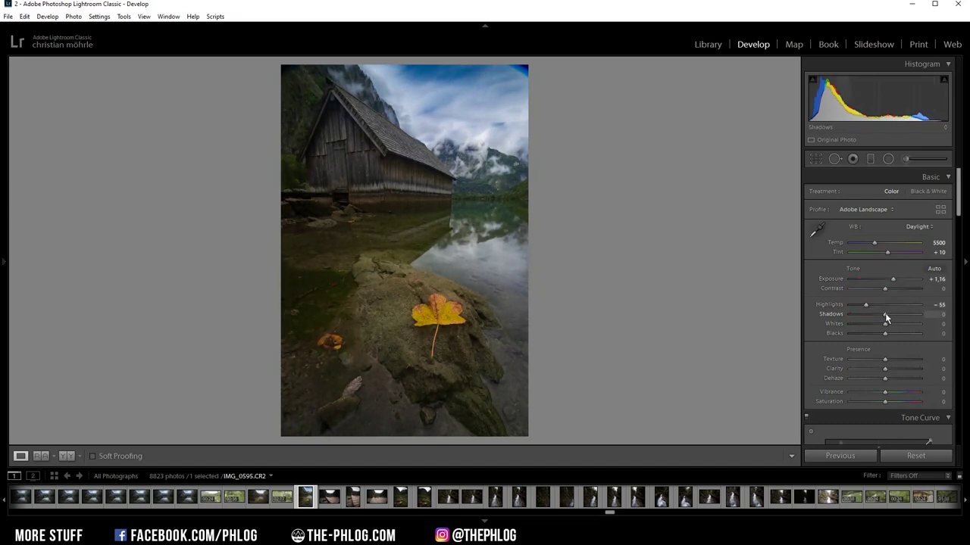
# - Set Shadows +29, Whites +19, Vibrance -23 and Clarity +12
pyautogui.moveTo(885, 314); pyautogui.dragTo(894, 314)
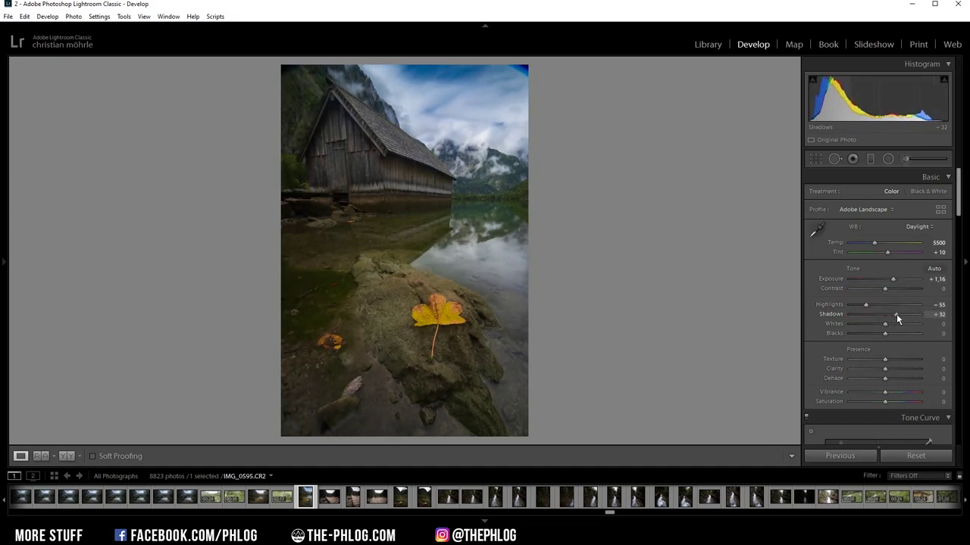
pyautogui.moveTo(894, 314); pyautogui.dragTo(896, 315)
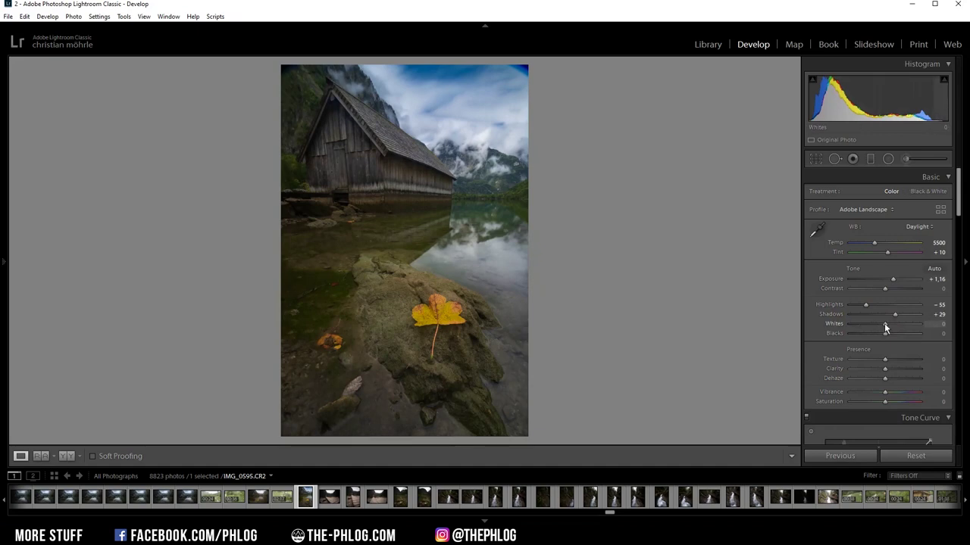
pyautogui.moveTo(884, 324); pyautogui.dragTo(887, 324)
pyautogui.moveTo(889, 323); pyautogui.dragTo(891, 323)
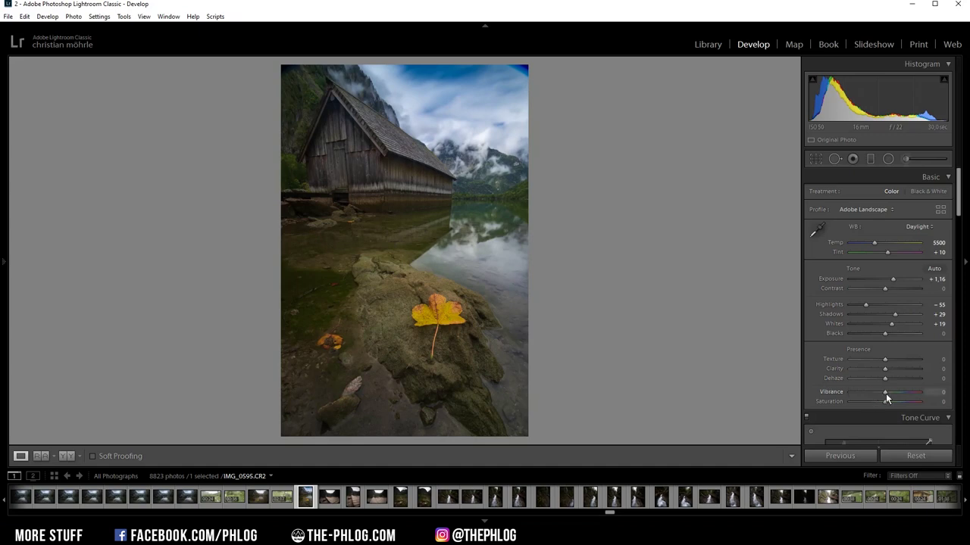
pyautogui.moveTo(883, 392); pyautogui.dragTo(877, 393)
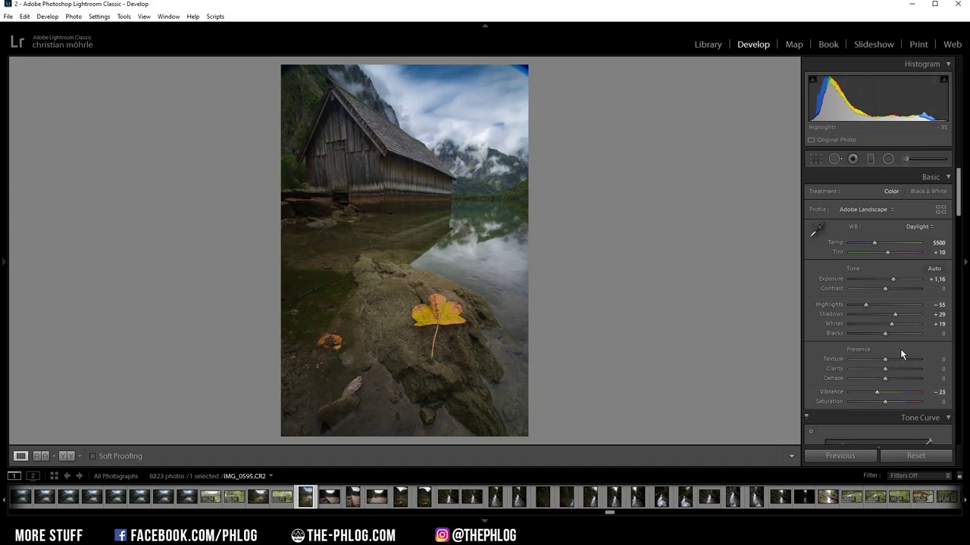
pyautogui.moveTo(884, 369); pyautogui.dragTo(889, 370)
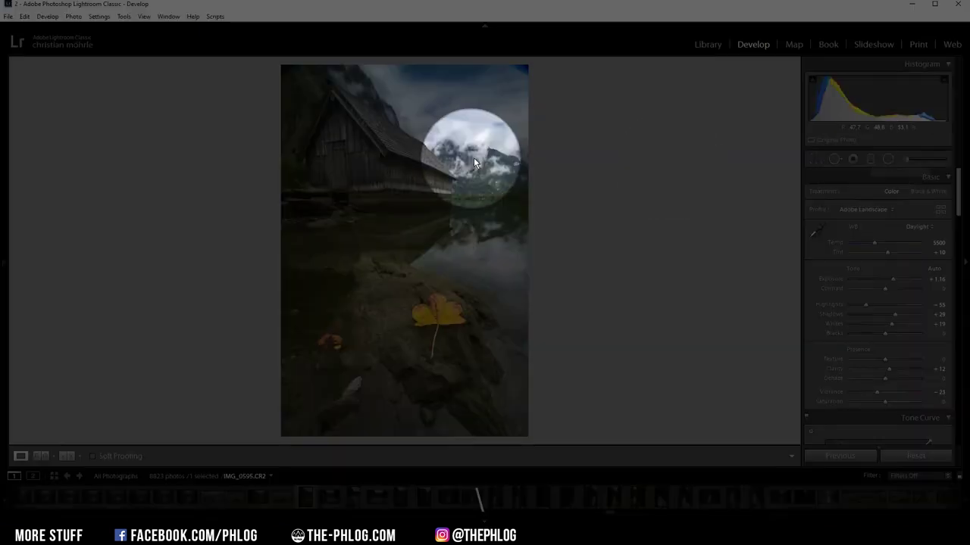
# - Raise clarity, texture and contrast on the foreground graduated filter across the lake
pyautogui.click(872, 158)
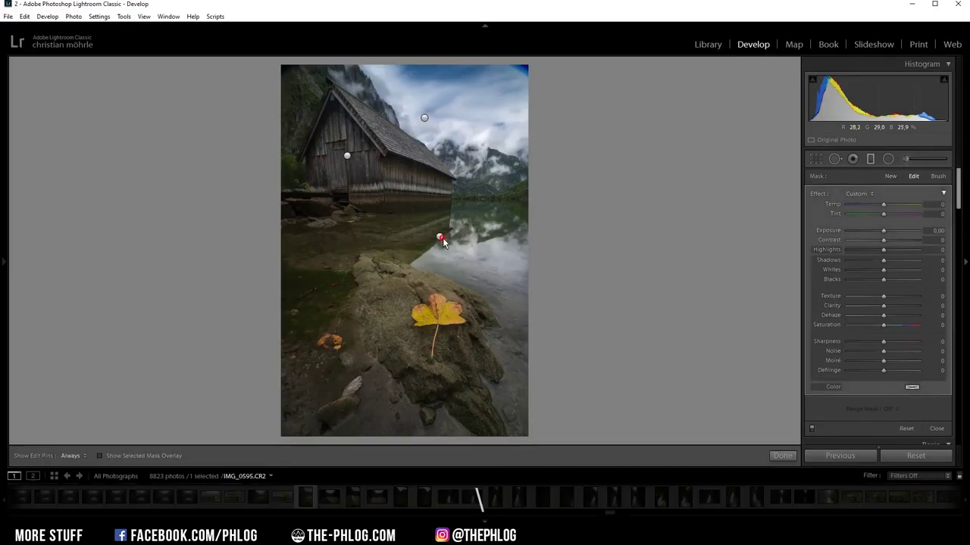
pyautogui.click(440, 237)
pyautogui.moveTo(440, 237)
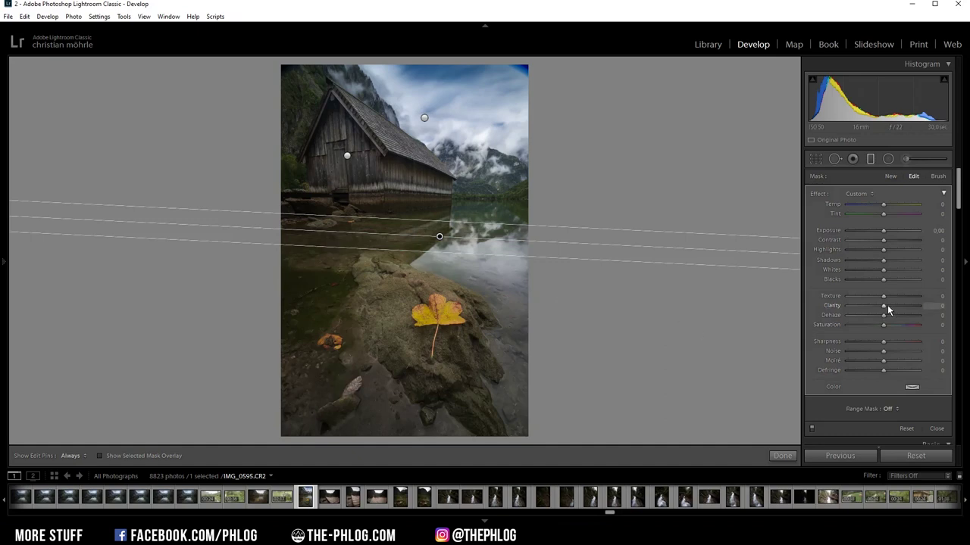
pyautogui.moveTo(886, 306); pyautogui.dragTo(915, 308)
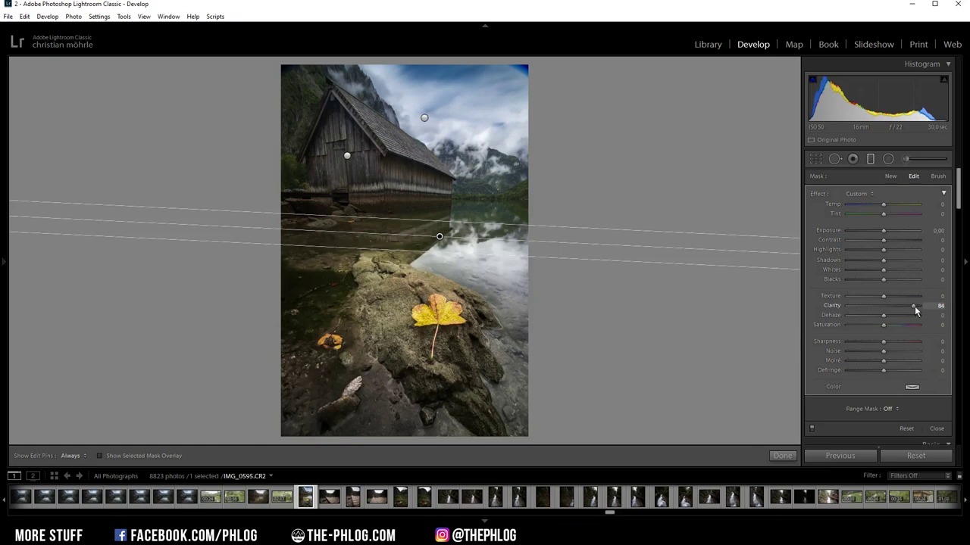
pyautogui.moveTo(914, 306); pyautogui.dragTo(912, 306)
pyautogui.moveTo(885, 300); pyautogui.dragTo(892, 300)
pyautogui.moveTo(883, 250); pyautogui.dragTo(892, 245)
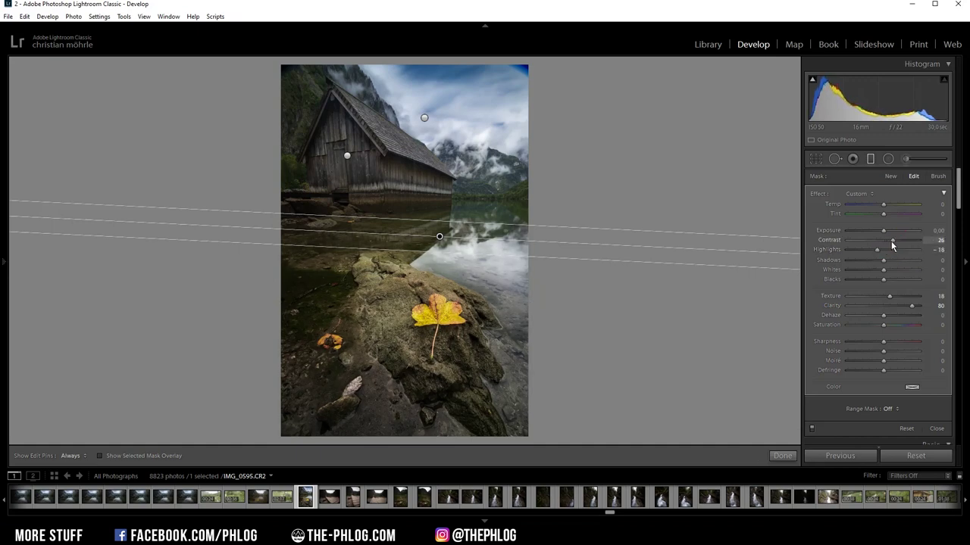
# - Brighten the diagonal boathouse gradient and darken the sky gradient to Exposure −0.48
pyautogui.click(347, 156)
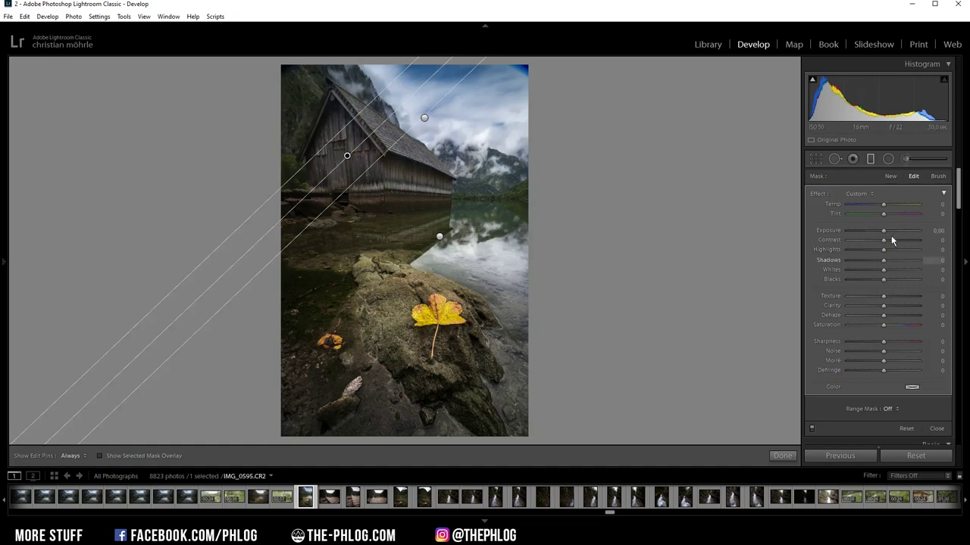
pyautogui.moveTo(884, 236); pyautogui.dragTo(894, 237)
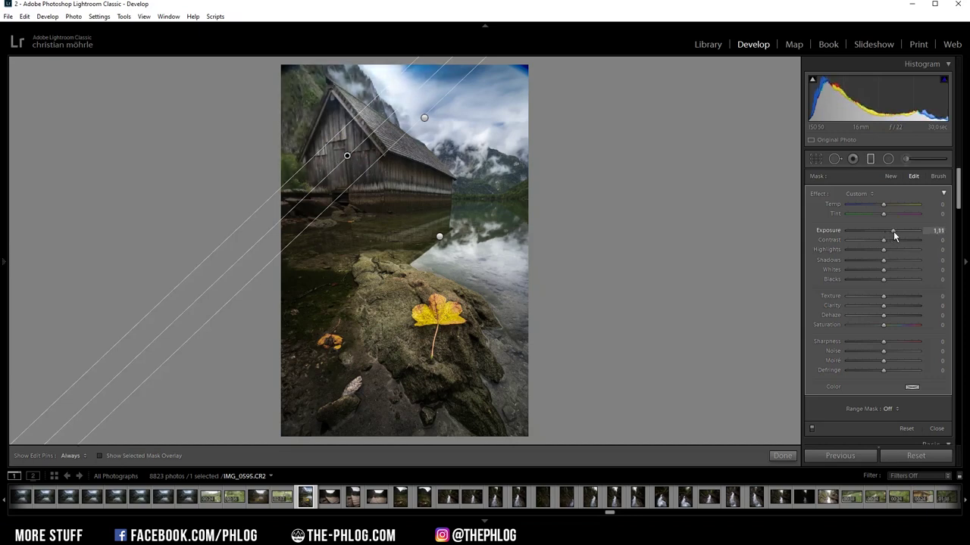
pyautogui.click(424, 119)
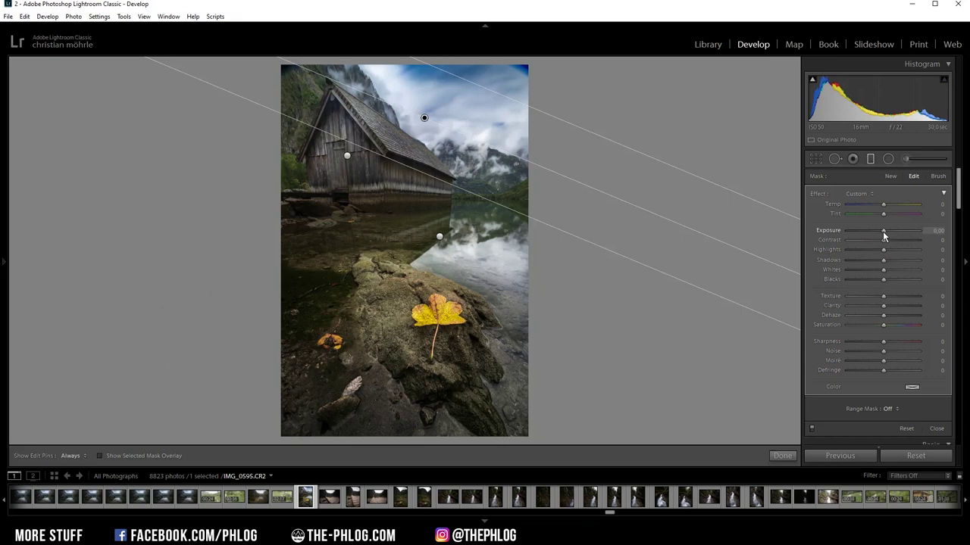
pyautogui.moveTo(882, 231); pyautogui.dragTo(879, 231)
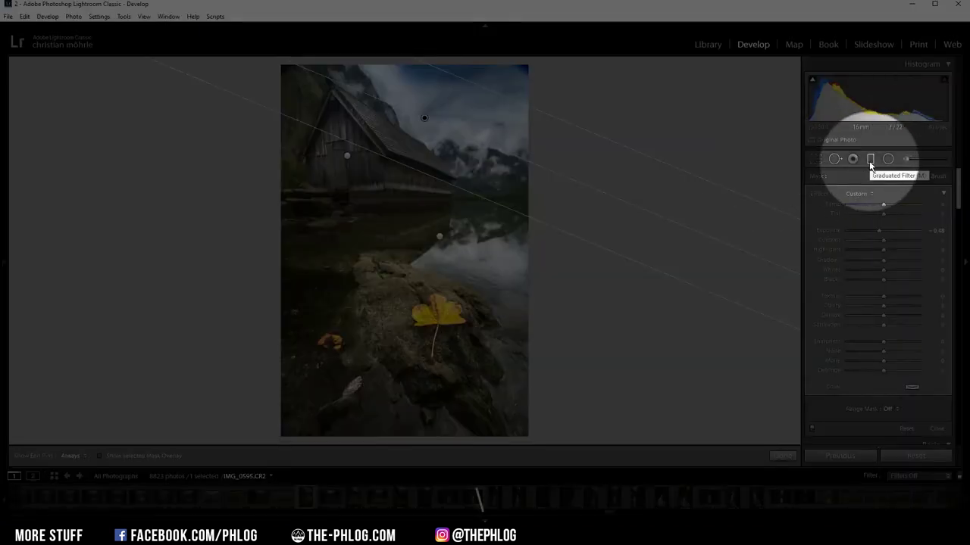
# - Add clarity to the radial filter around the boathouse
pyautogui.click(888, 160)
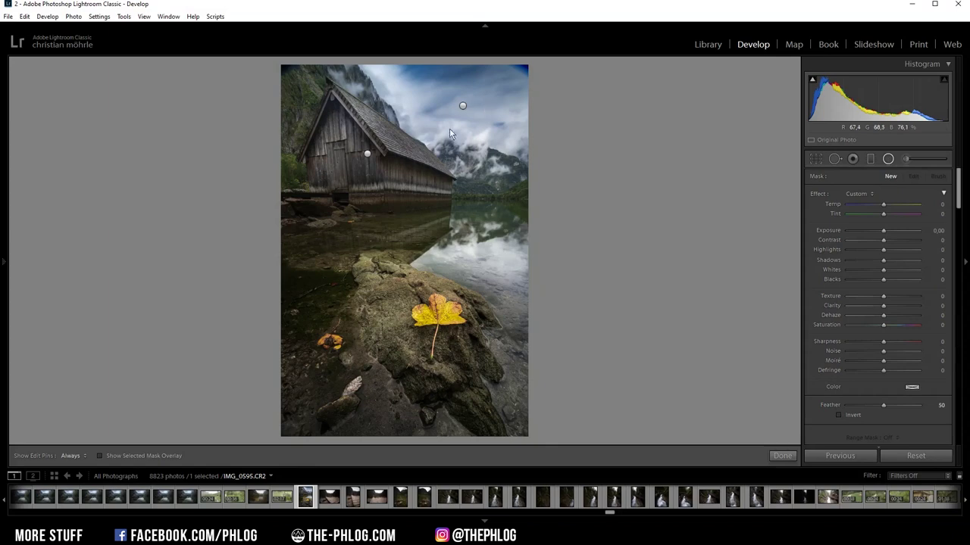
pyautogui.click(367, 155)
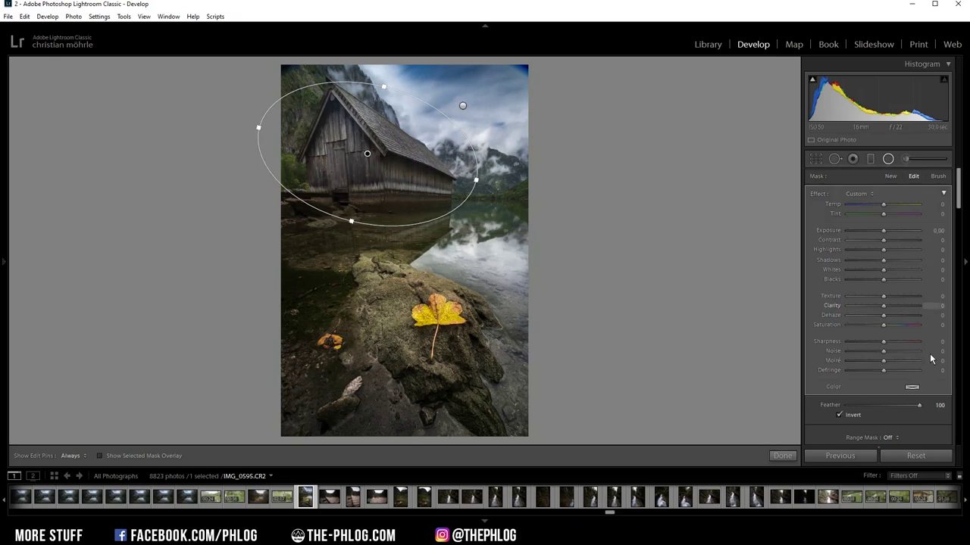
pyautogui.moveTo(884, 310); pyautogui.dragTo(897, 311)
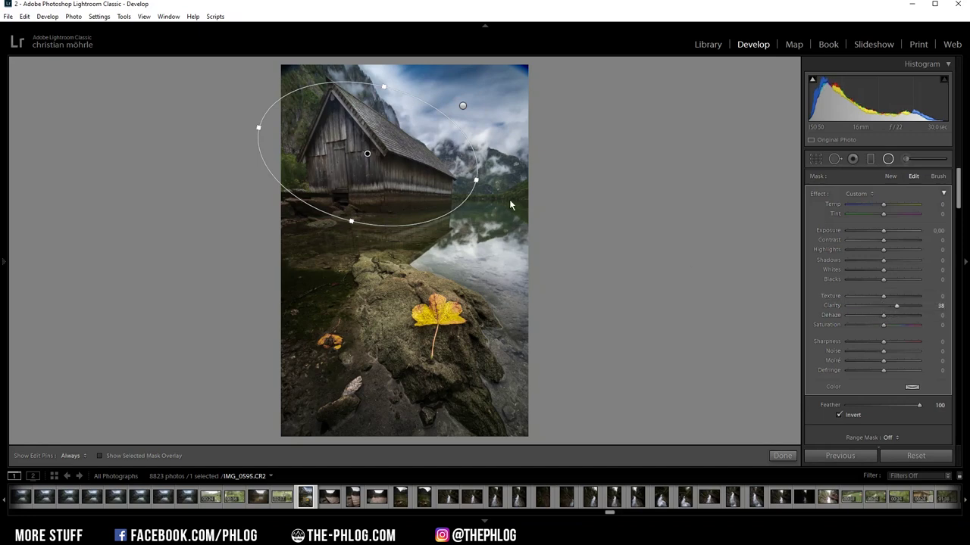
# - Lift the sky radial filter's Blacks to 40 and Whites to 26
pyautogui.click(463, 107)
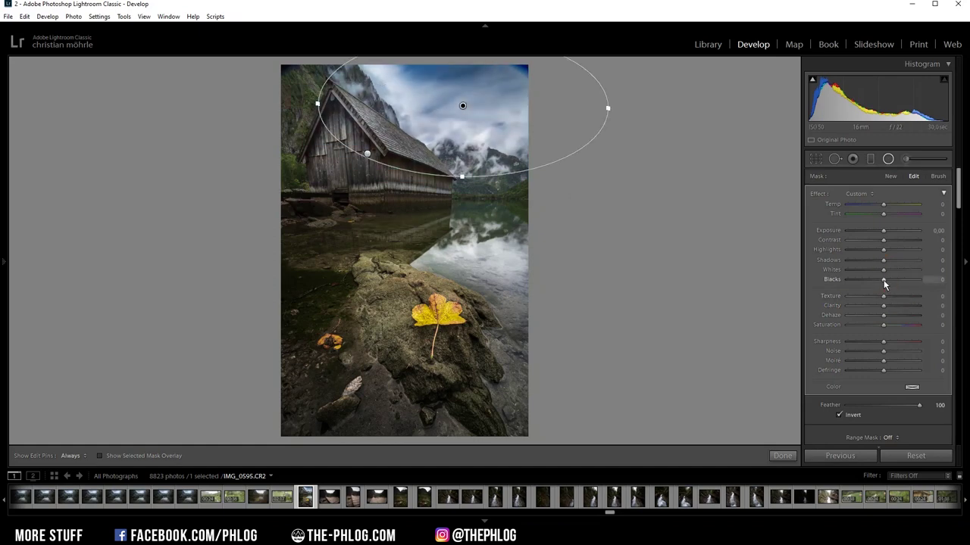
pyautogui.moveTo(885, 280); pyautogui.dragTo(896, 283)
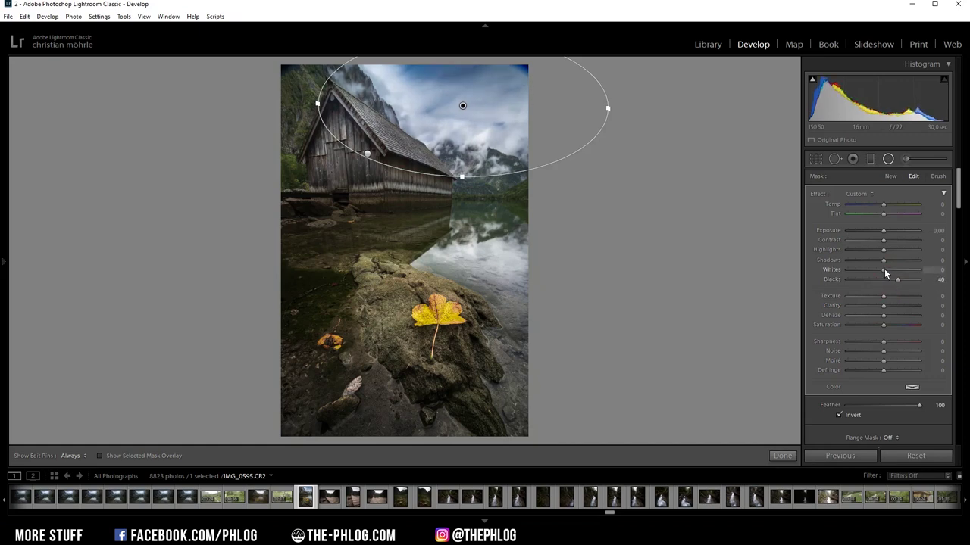
pyautogui.moveTo(884, 268); pyautogui.dragTo(896, 269)
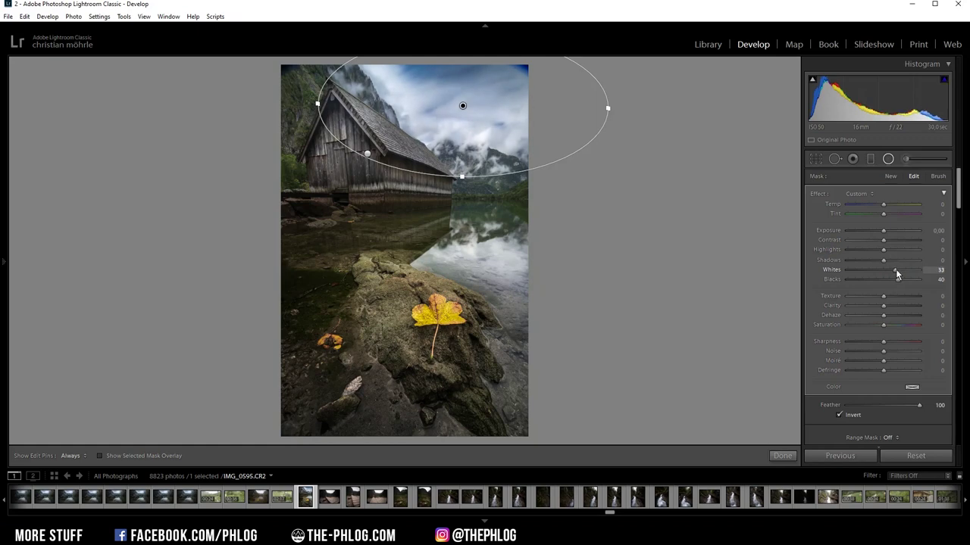
pyautogui.click(888, 158)
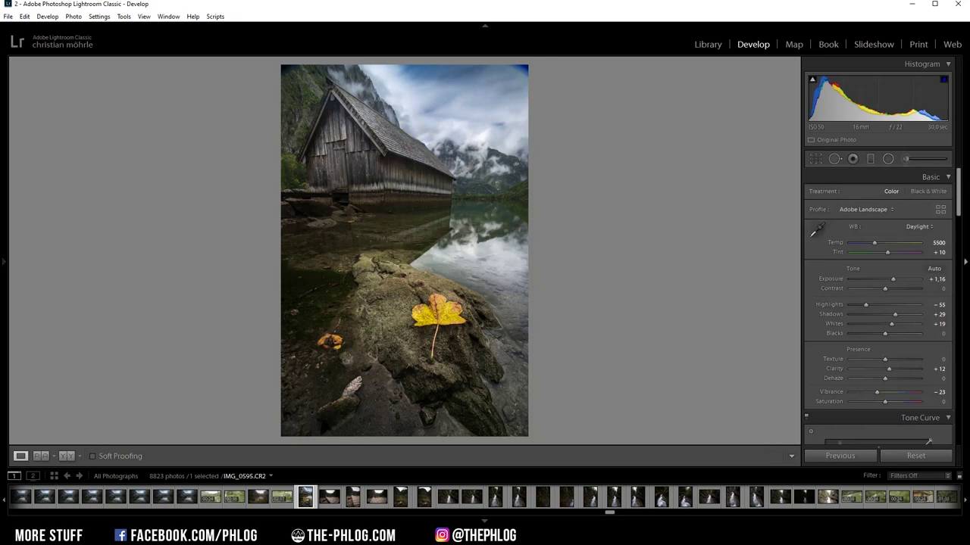
# - Shift the HSL hues: Green to -100 and Yellow to -36
pyautogui.moveTo(958, 184); pyautogui.dragTo(957, 246)
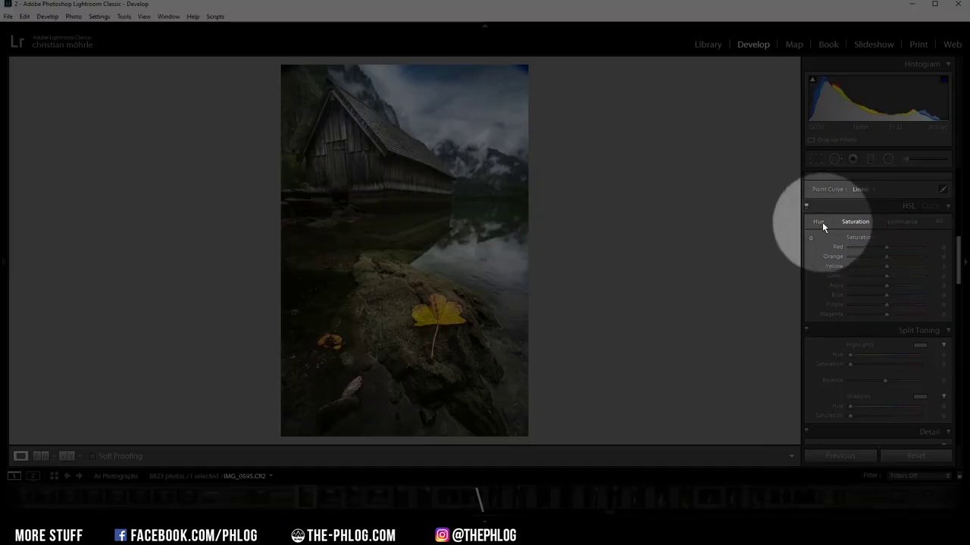
pyautogui.click(822, 222)
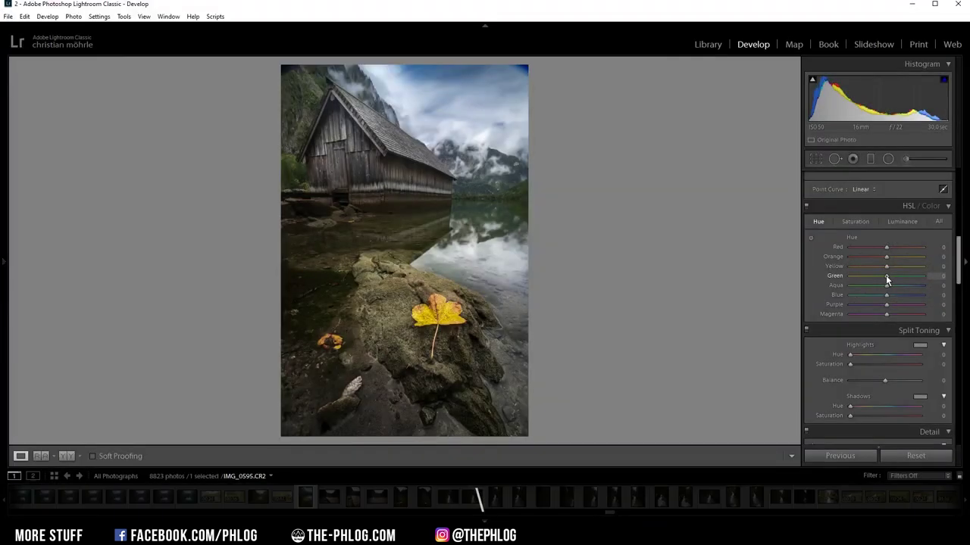
pyautogui.moveTo(886, 278); pyautogui.dragTo(865, 275)
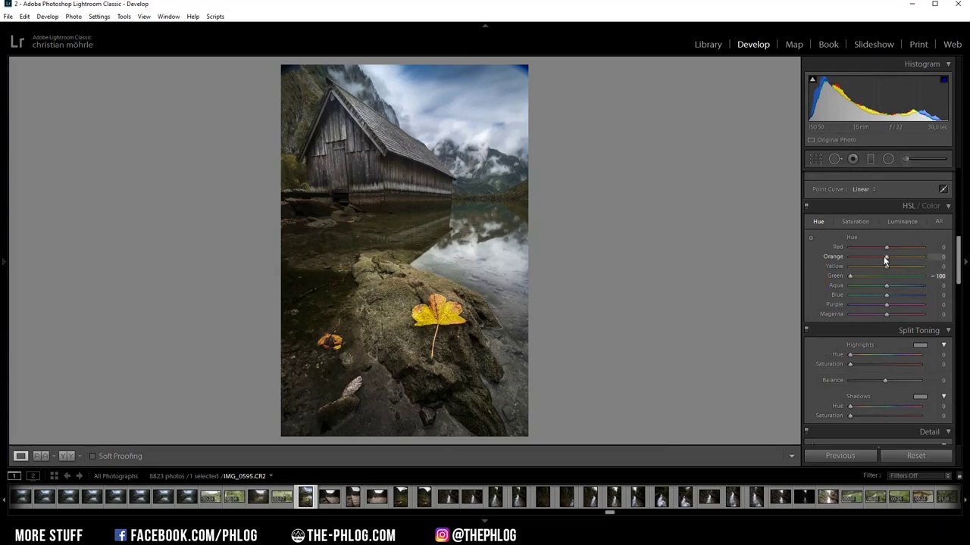
pyautogui.moveTo(887, 273); pyautogui.dragTo(884, 271)
# - Set HSL saturation to Aqua -100, Green -28 and Orange +24
pyautogui.click(844, 223)
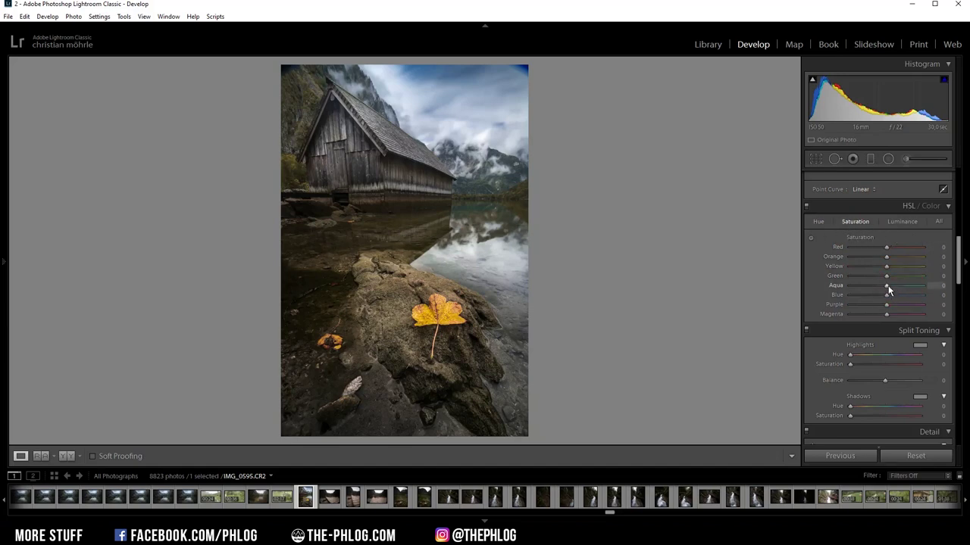
pyautogui.moveTo(886, 287); pyautogui.dragTo(848, 284)
pyautogui.moveTo(878, 277); pyautogui.dragTo(876, 268)
pyautogui.moveTo(886, 257); pyautogui.dragTo(889, 257)
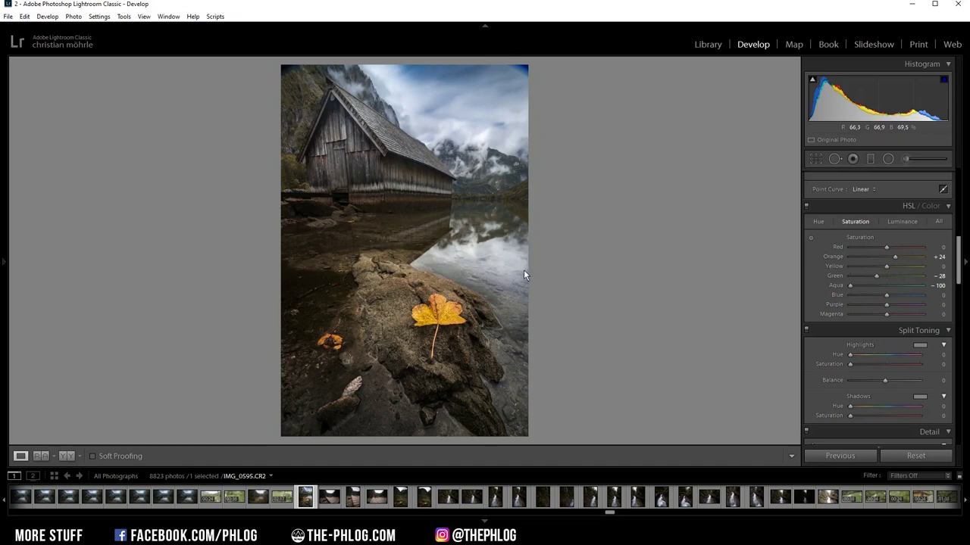
pyautogui.moveTo(958, 247); pyautogui.dragTo(959, 266)
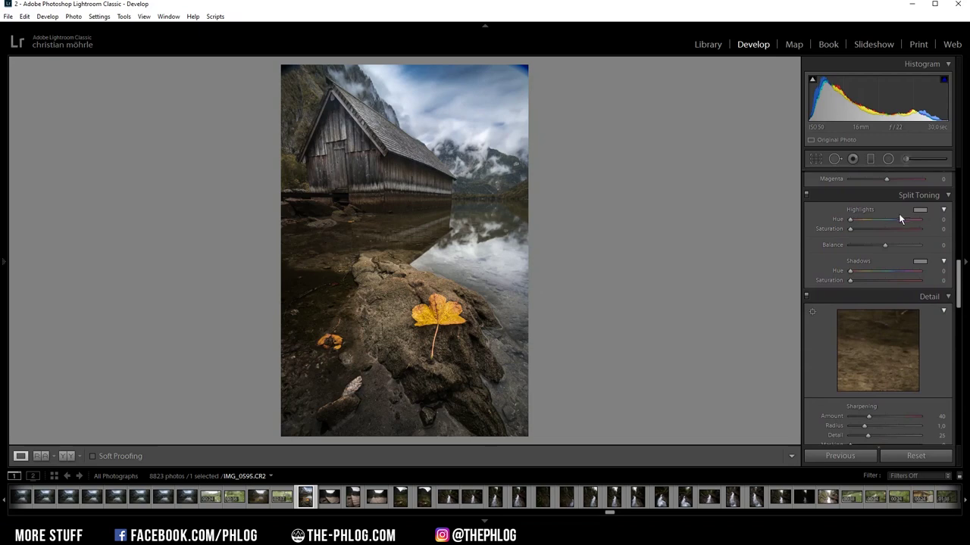
# - Tint the shadows faint blue with Hue 221 and Saturation 5
pyautogui.click(918, 262)
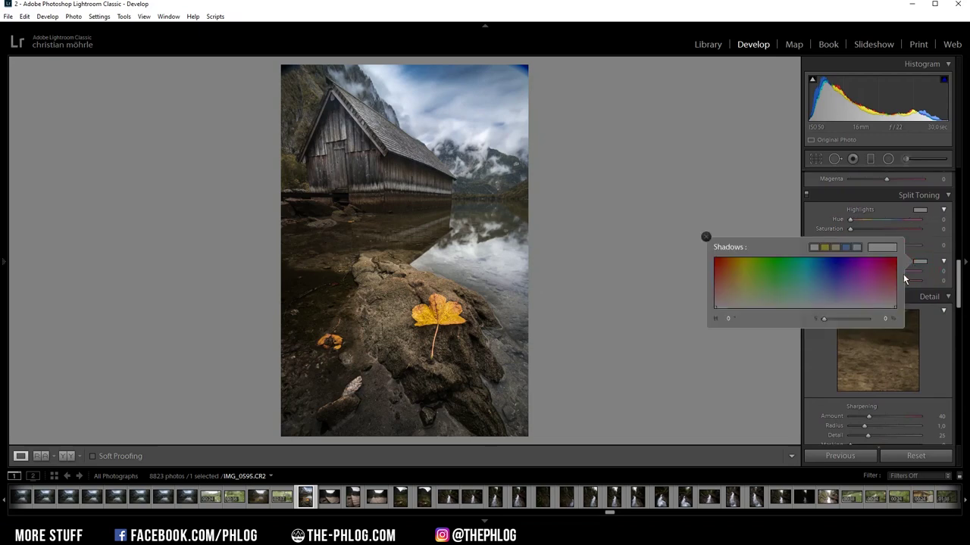
pyautogui.click(821, 307)
pyautogui.moveTo(822, 305); pyautogui.dragTo(828, 307)
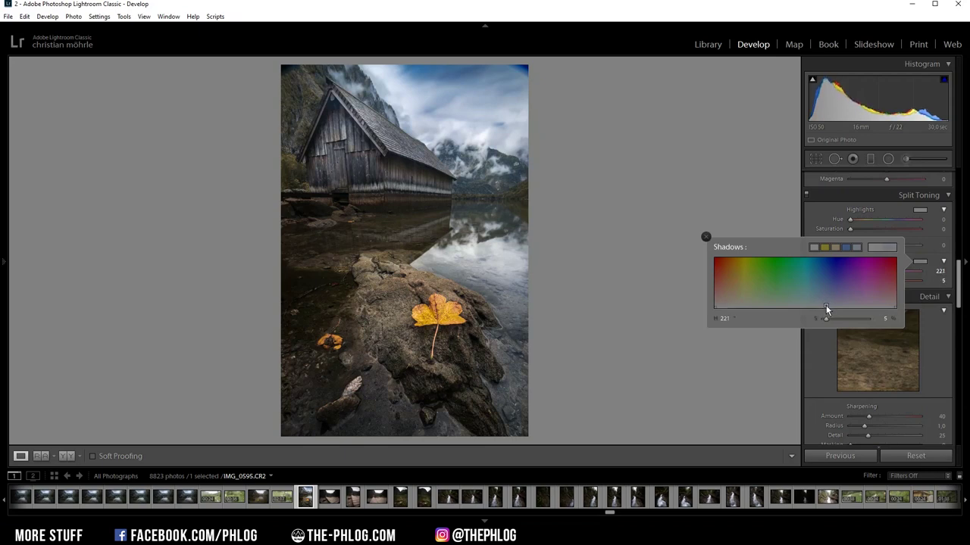
# - Set sharpening Amount 51, Radius 0.5, Detail 100, Masking 73 and Color noise reduction 100
pyautogui.scroll(-3, 877, 324)
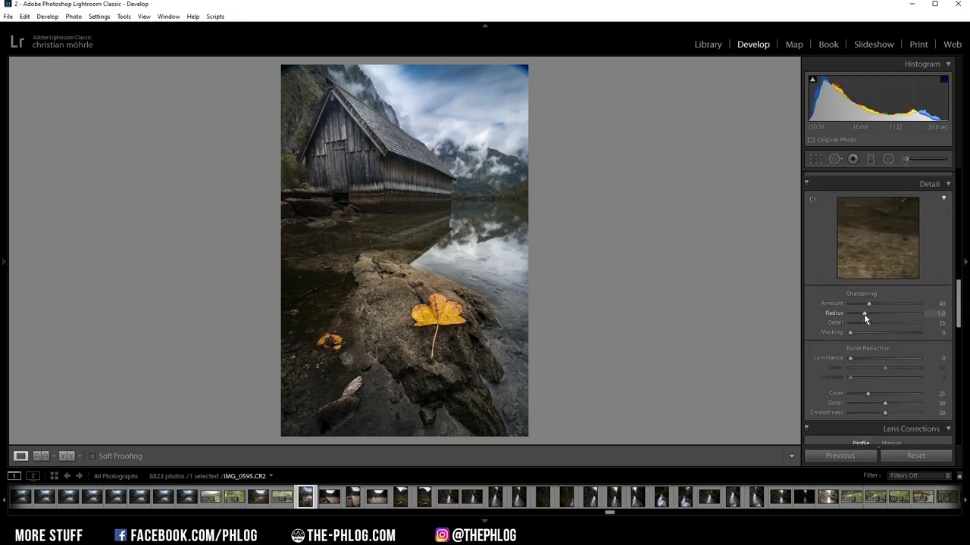
pyautogui.moveTo(864, 313); pyautogui.dragTo(904, 335)
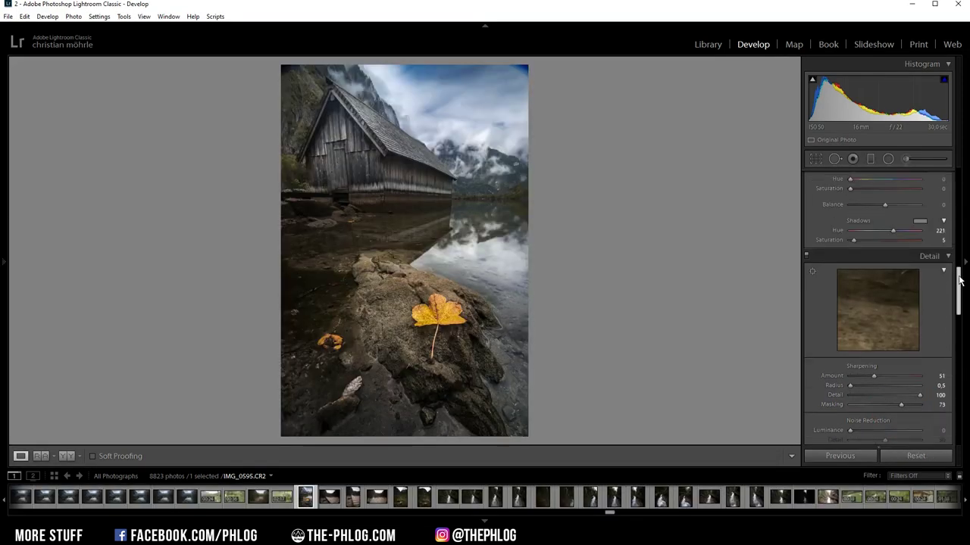
pyautogui.scroll(-2, 959, 284)
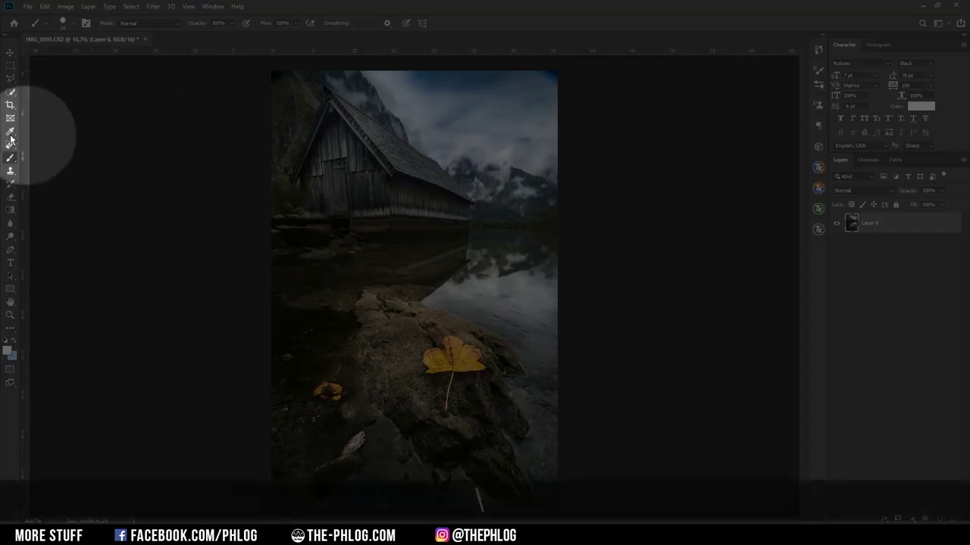
# - Heal the dark top-right and top-left corners with the content-aware Spot Healing Brush
pyautogui.click(11, 145)
pyautogui.scroll(5, 497, 86)
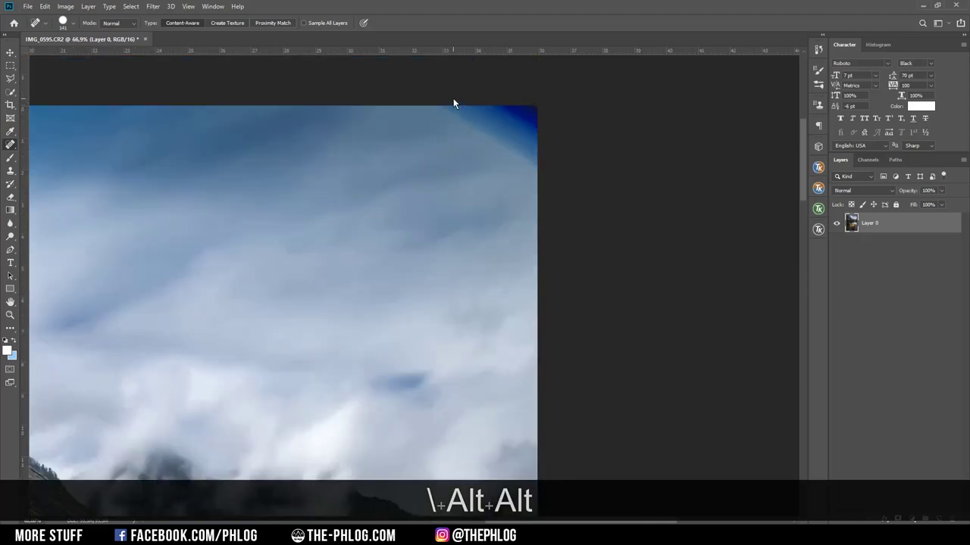
pyautogui.moveTo(455, 106)
pyautogui.mouseDown()
pyautogui.moveTo(546, 151)
pyautogui.moveTo(575, 122)
pyautogui.mouseUp()
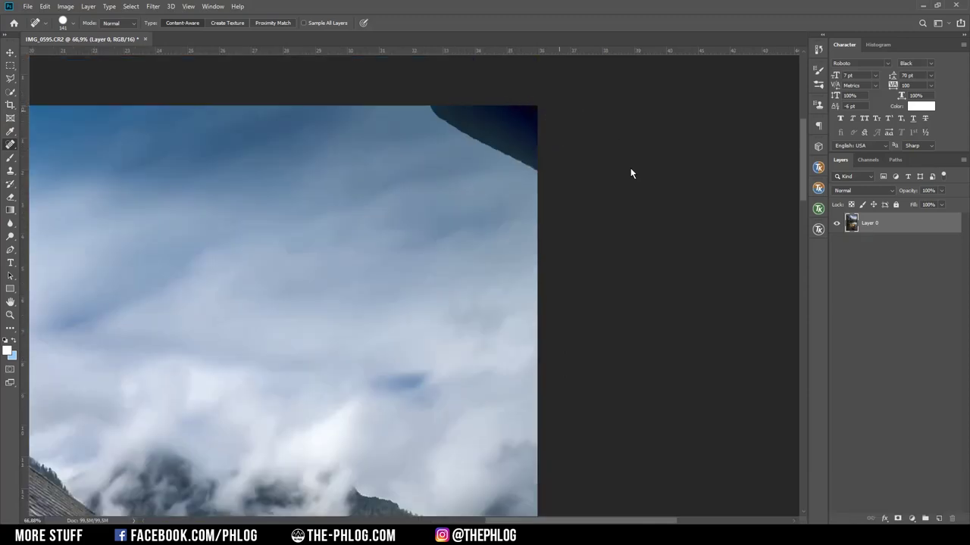
pyautogui.keyDown('alt'); pyautogui.rightClick(433, 134); pyautogui.keyUp('alt')
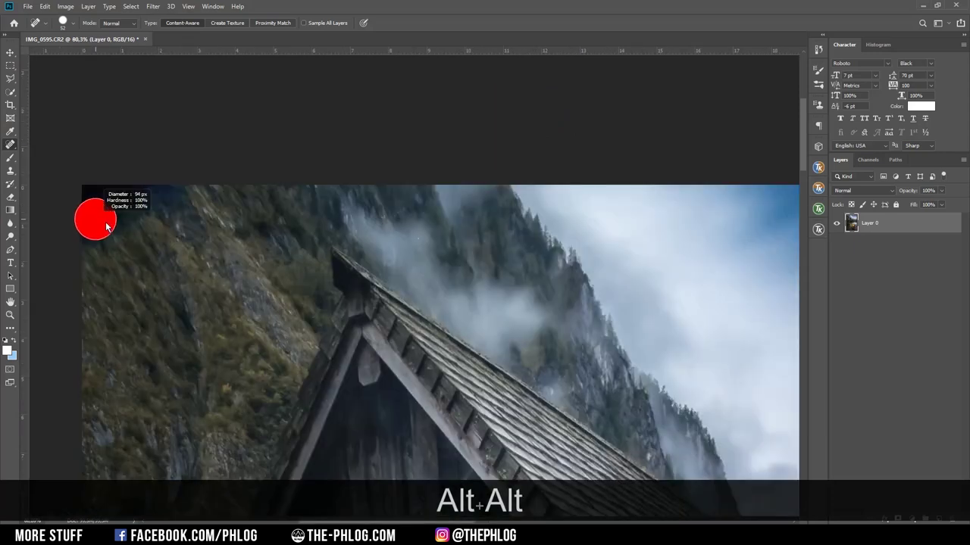
pyautogui.moveTo(90, 236)
pyautogui.mouseDown()
pyautogui.moveTo(199, 173)
pyautogui.moveTo(93, 232)
pyautogui.mouseUp()
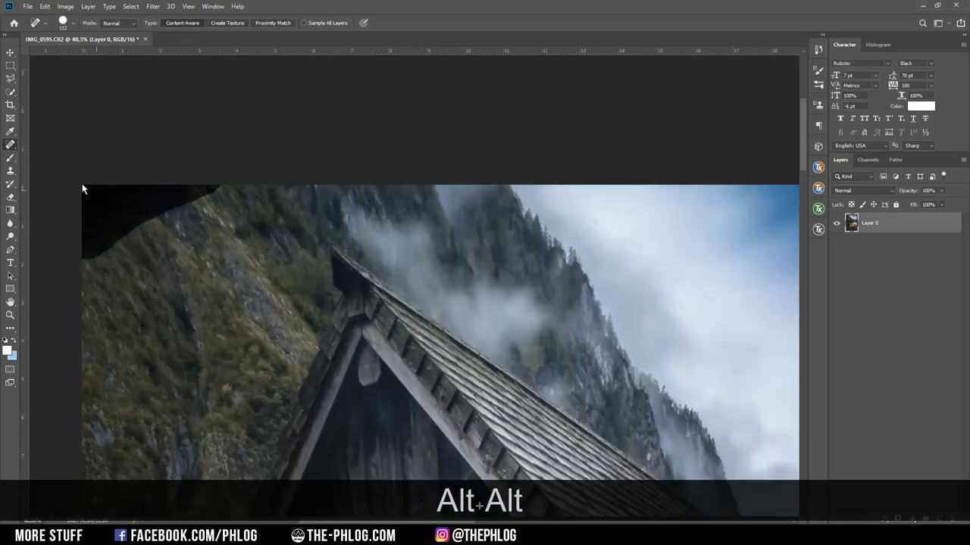
pyautogui.scroll(-5, 313, 189)
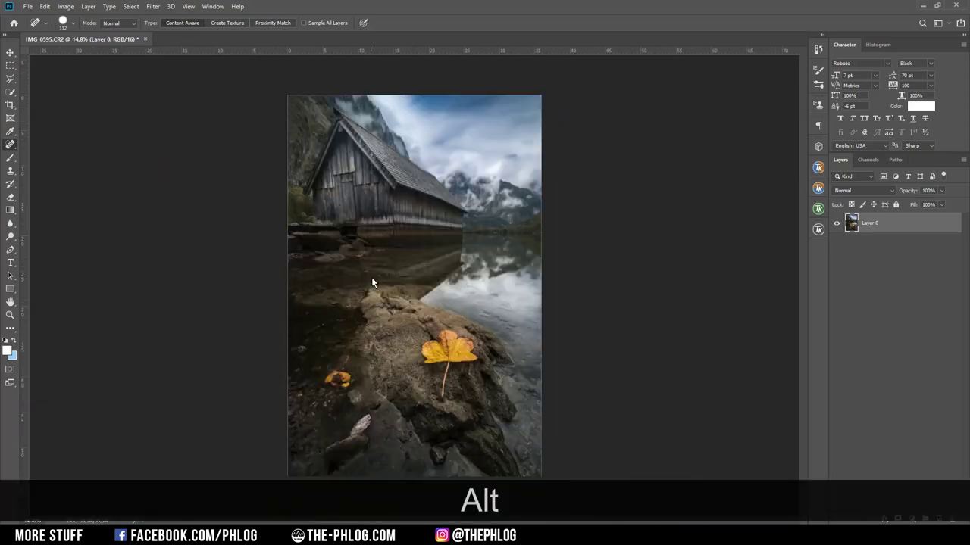
# - Shrink the healing brush to about 75 px and heal a twig and two ground spots
pyautogui.scroll(2, 337, 382)
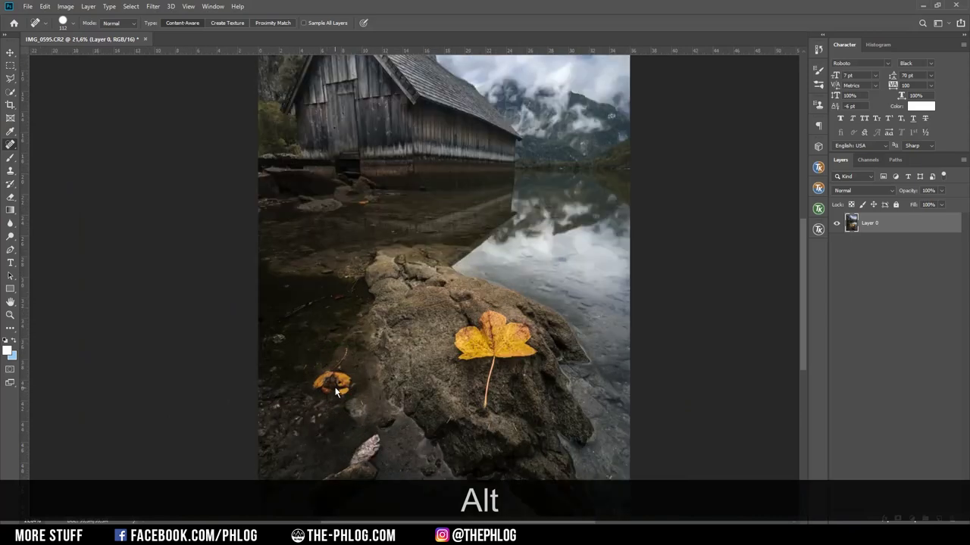
pyautogui.scroll(4, 333, 386)
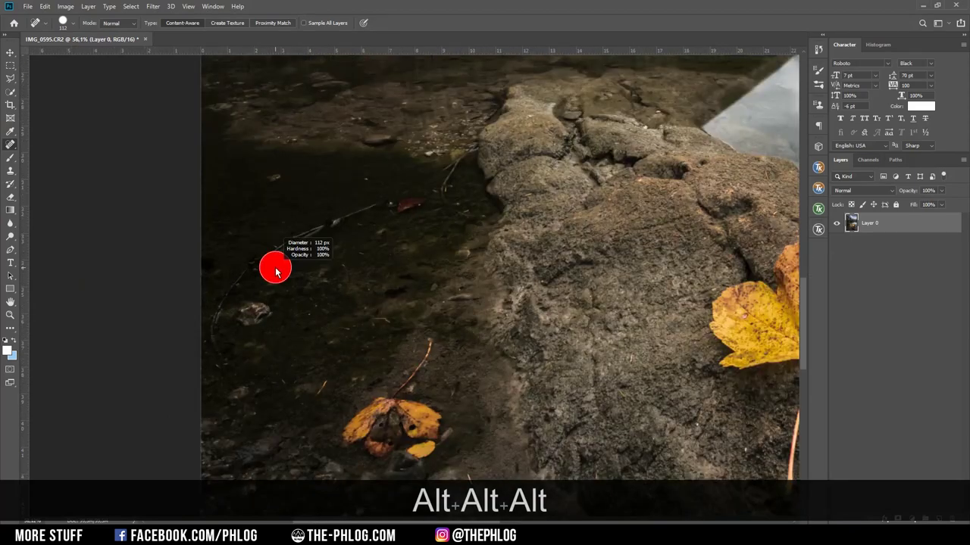
pyautogui.moveTo(274, 271); pyautogui.dragTo(271, 258)
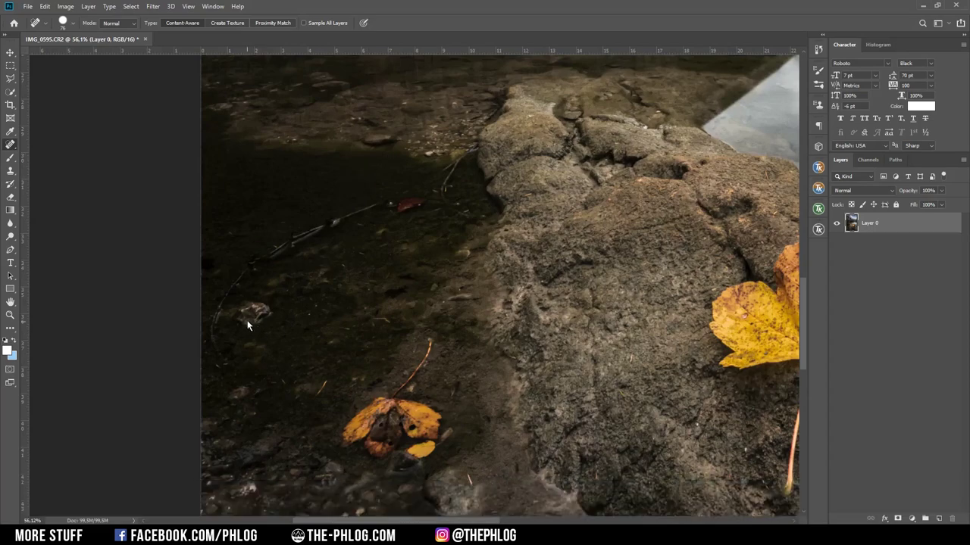
pyautogui.click(330, 384)
pyautogui.moveTo(390, 204); pyautogui.dragTo(218, 353)
pyautogui.scroll(-2, 424, 189)
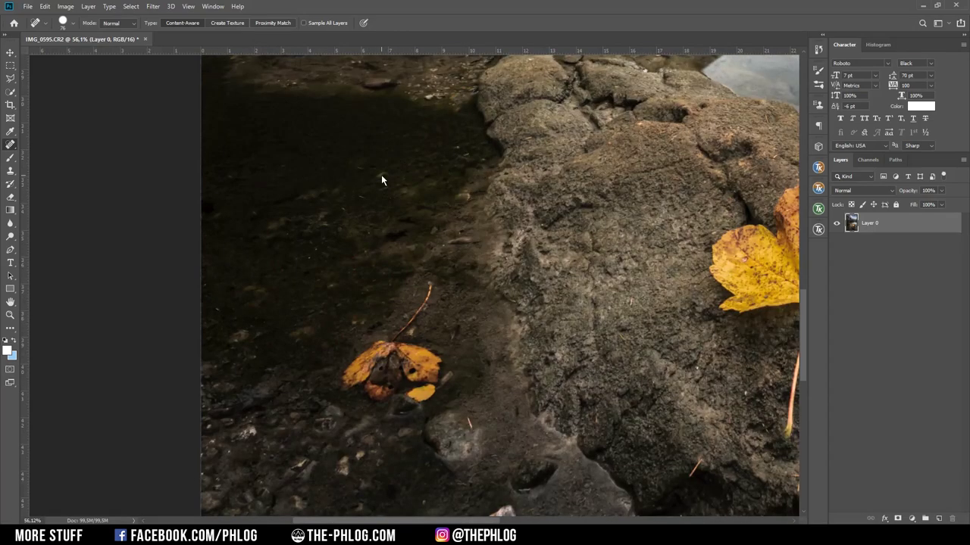
pyautogui.click(254, 210)
pyautogui.click(335, 187)
# - Heal the remaining dark specks off the wet ground beside the rock
pyautogui.scroll(-3, 453, 219)
pyautogui.moveTo(428, 195); pyautogui.dragTo(417, 276)
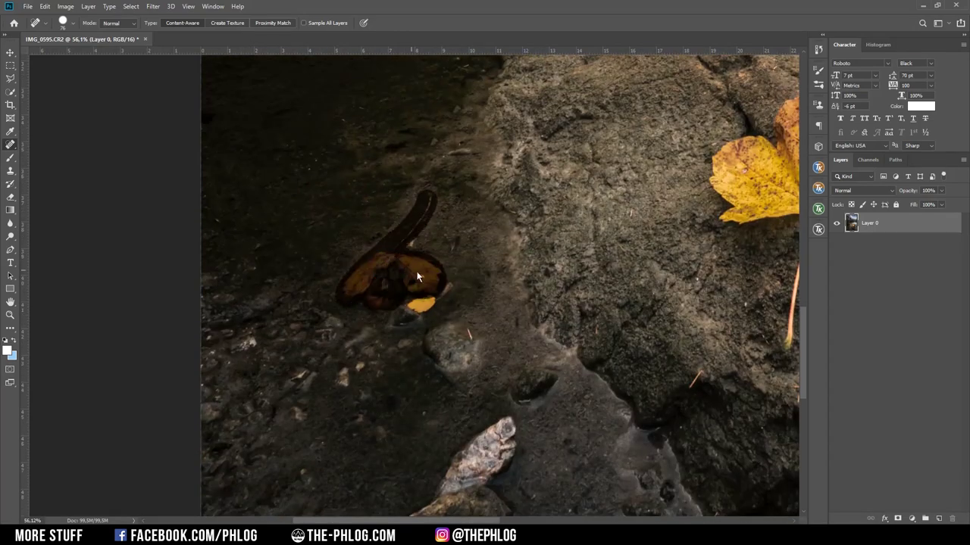
pyautogui.click(402, 312)
pyautogui.click(414, 219)
pyautogui.scroll(-2, 465, 215)
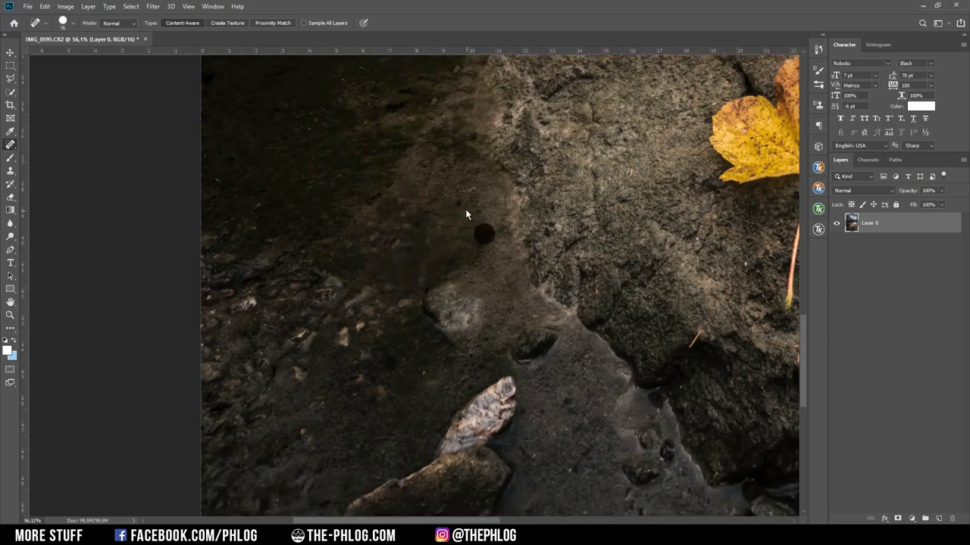
pyautogui.scroll(-1, 402, 257)
pyautogui.scroll(-1, 425, 303)
pyautogui.scroll(-5, 422, 323)
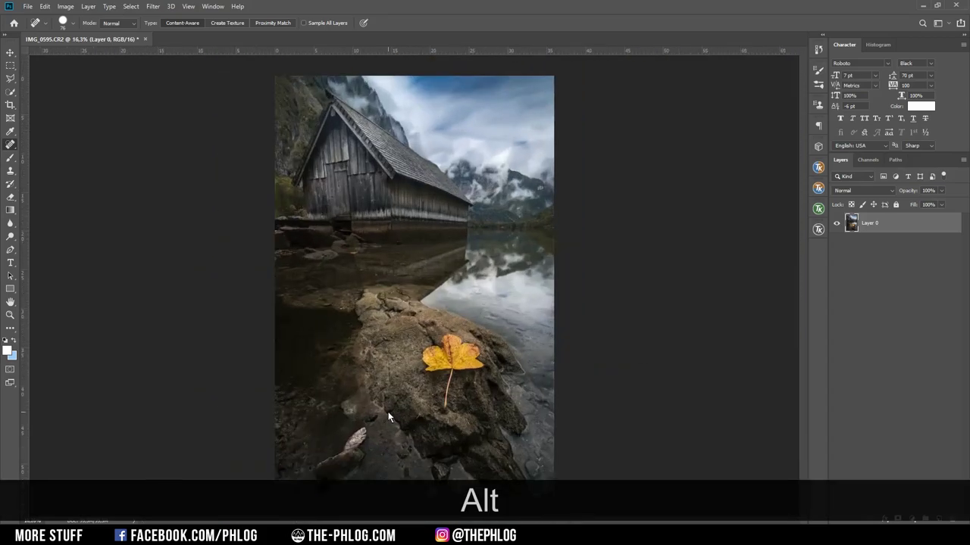
pyautogui.scroll(-1, 388, 417)
pyautogui.scroll(1, 455, 387)
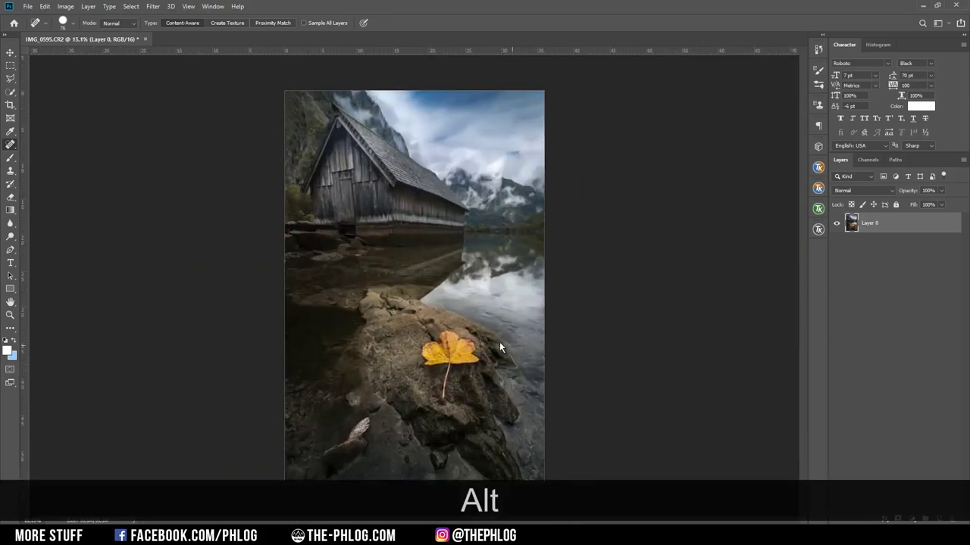
pyautogui.click(157, 7)
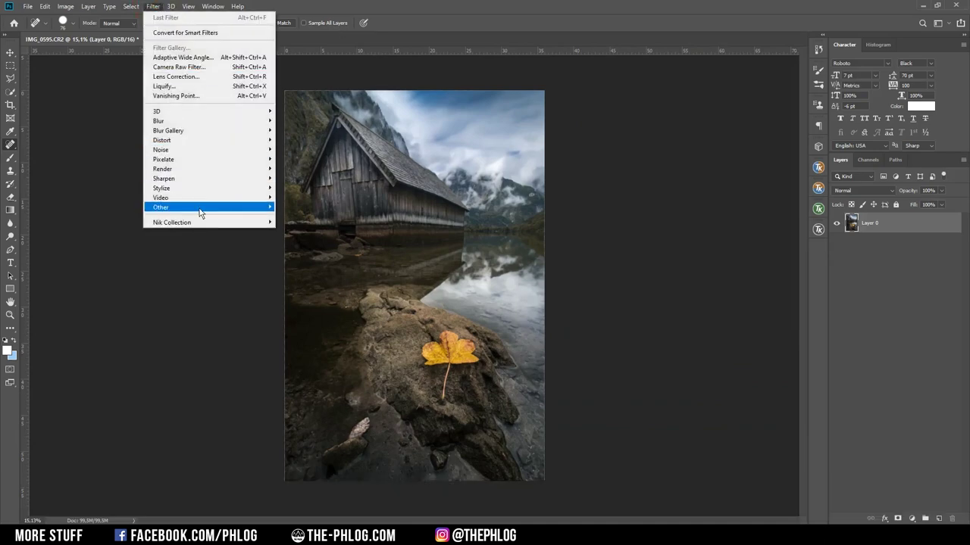
# - Apply Color Efex Pro 4's Classical Soft Focus using Soft Focus 2 as a new layer
pyautogui.moveTo(199, 222)
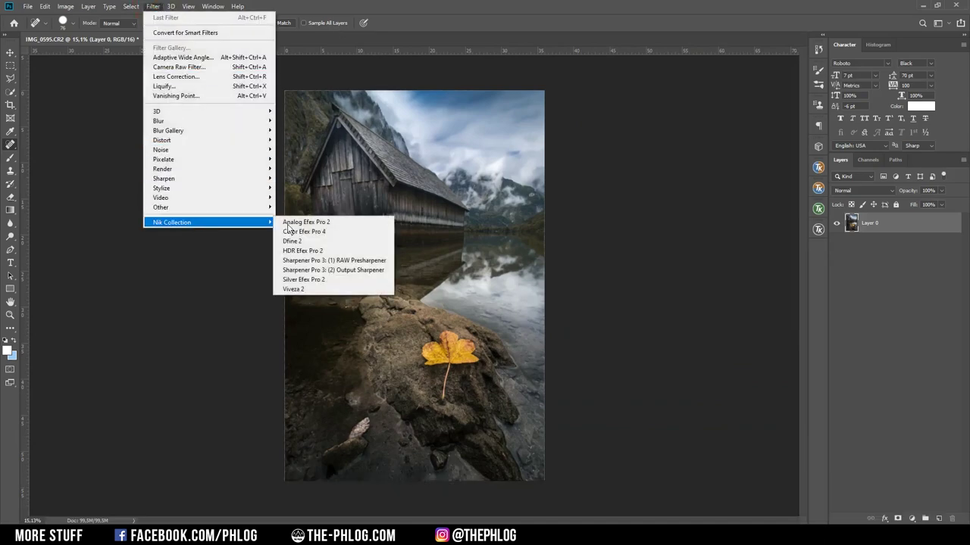
pyautogui.click(346, 233)
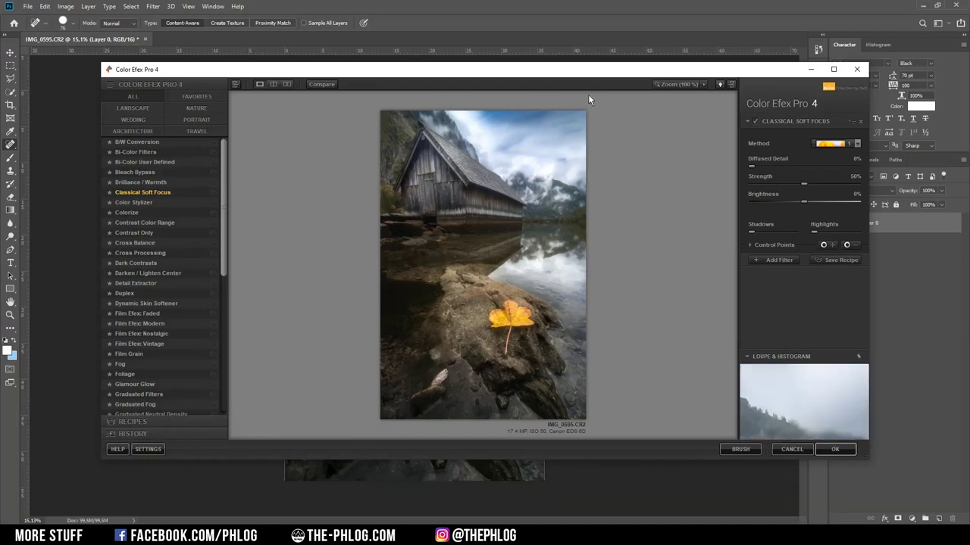
pyautogui.click(843, 144)
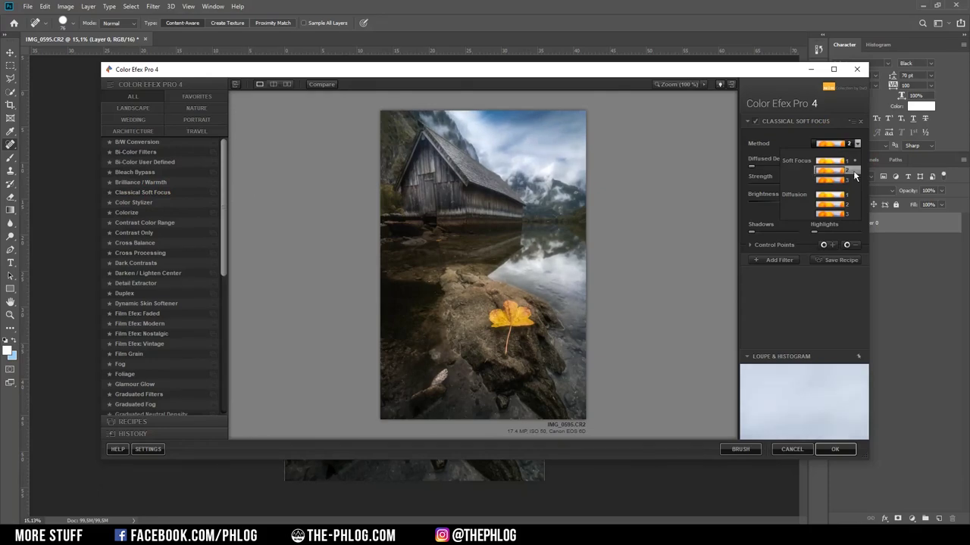
pyautogui.click(852, 172)
pyautogui.click(842, 450)
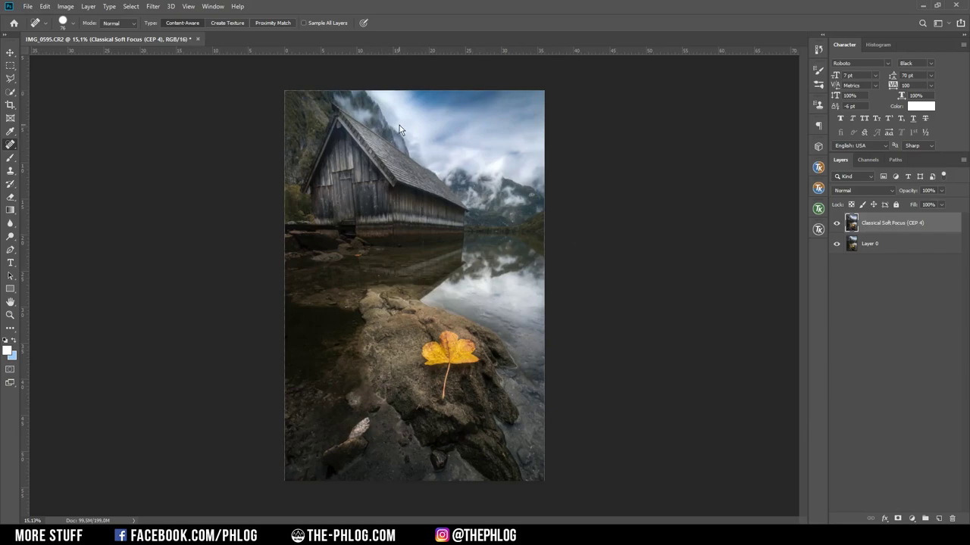
# - Give the soft-focus layer an inverted black mask and paint white over the sky with a 755 px brush
pyautogui.press('\\')
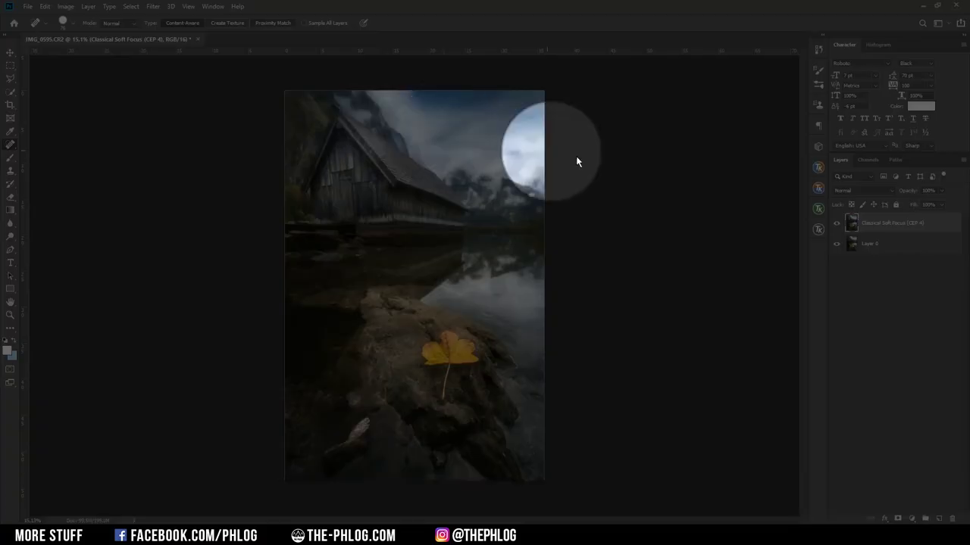
pyautogui.click(897, 519)
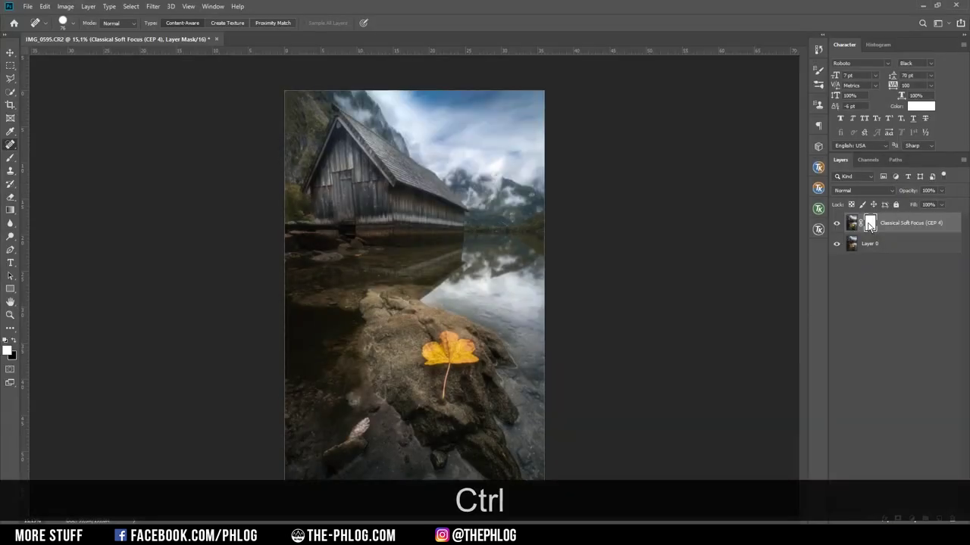
pyautogui.hotkey('ctrl', 'i')
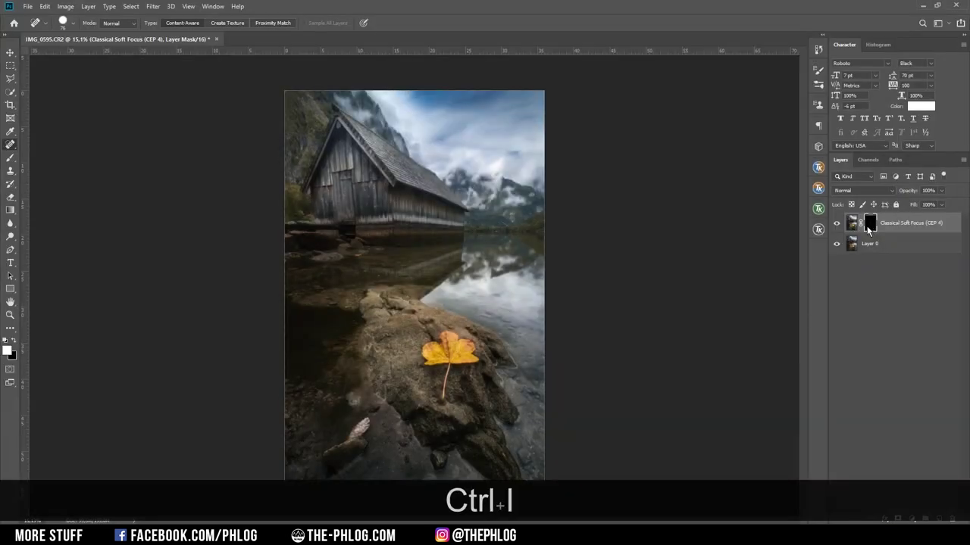
pyautogui.press('b')
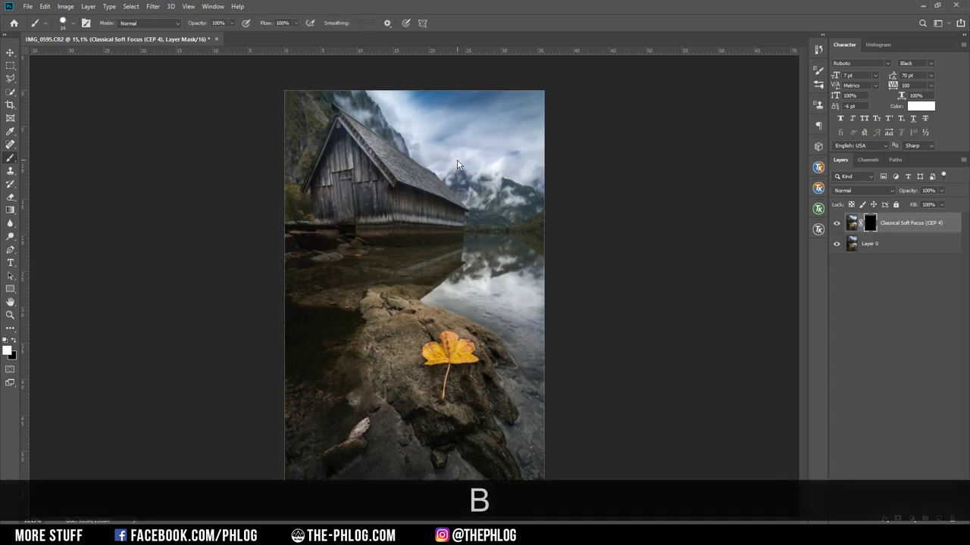
pyautogui.keyDown('alt'); pyautogui.click(399, 168); pyautogui.keyUp('alt')
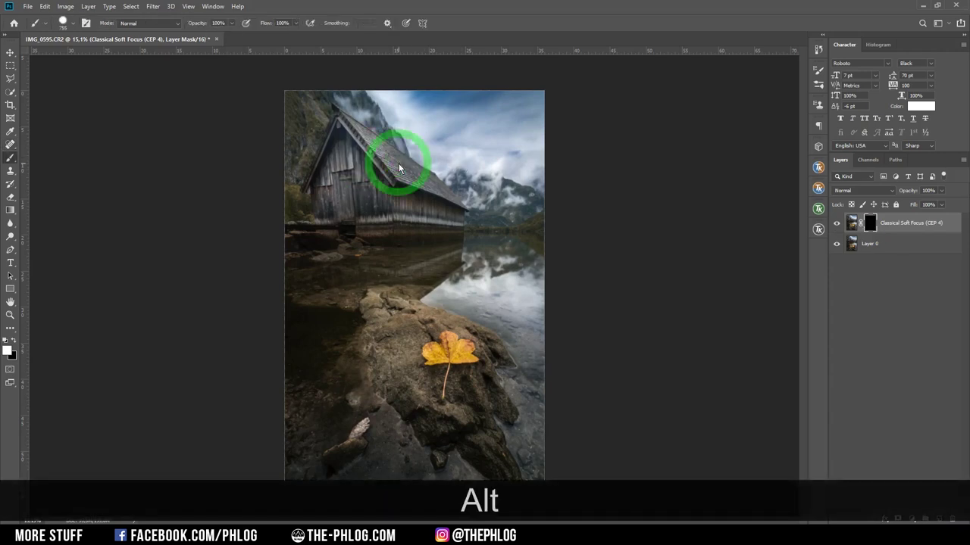
pyautogui.moveTo(411, 158); pyautogui.dragTo(418, 43)
pyautogui.moveTo(444, 205); pyautogui.dragTo(429, 49)
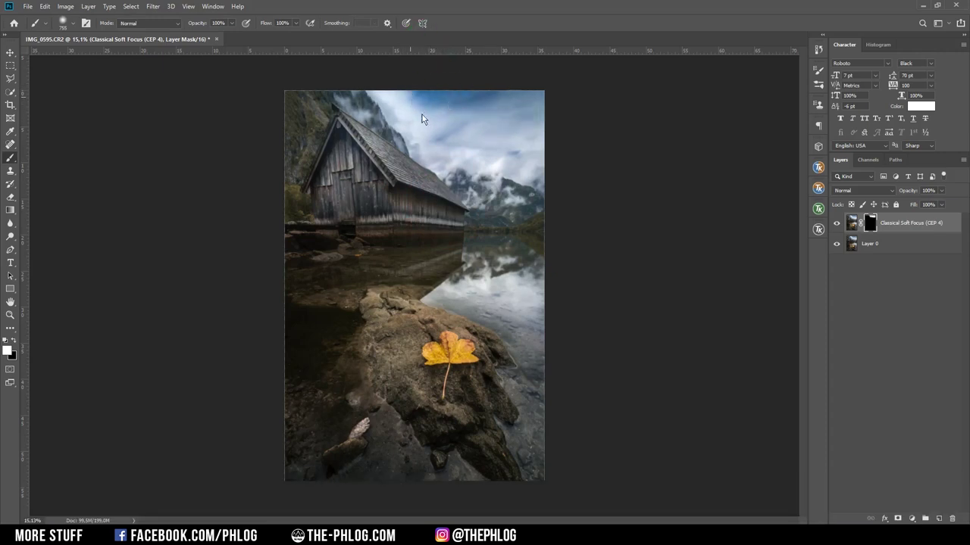
# - Select Layer 0 together with the soft-focus layer
pyautogui.press('shift')
pyautogui.press('shift')
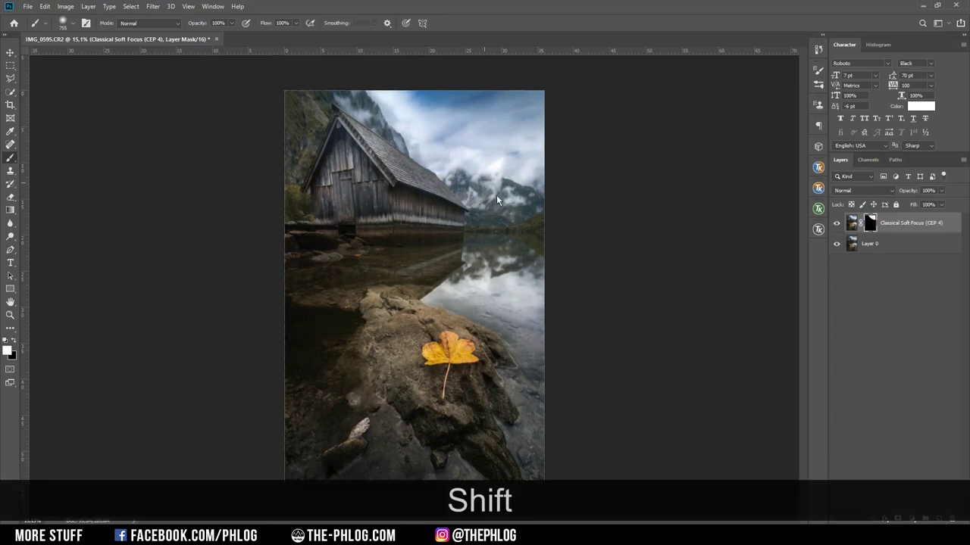
pyautogui.click(590, 238)
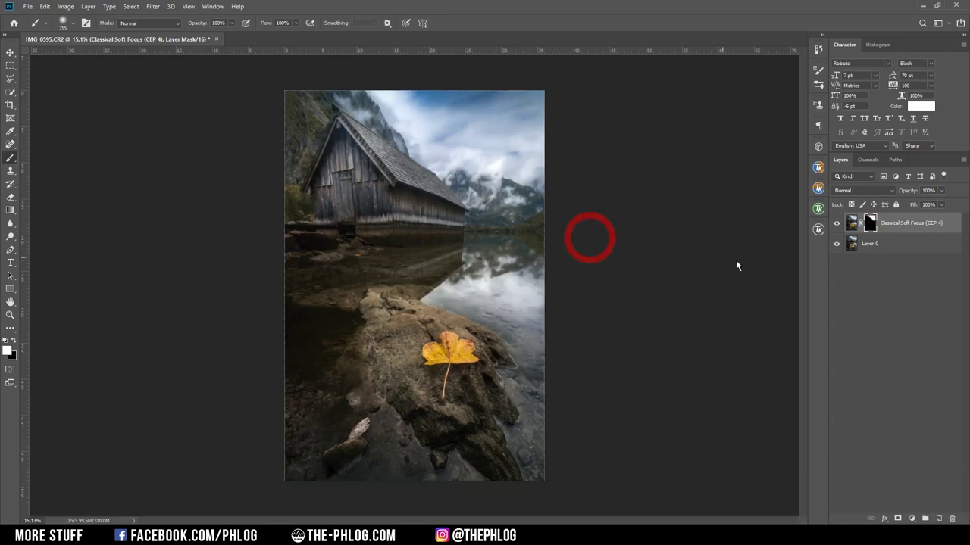
pyautogui.keyDown('shift'); pyautogui.click(875, 242); pyautogui.keyUp('shift')
# - Merge the two layers, add an Overlay-blend Layer 1, and set the brush to about 10% opacity
pyautogui.press('ctrl')
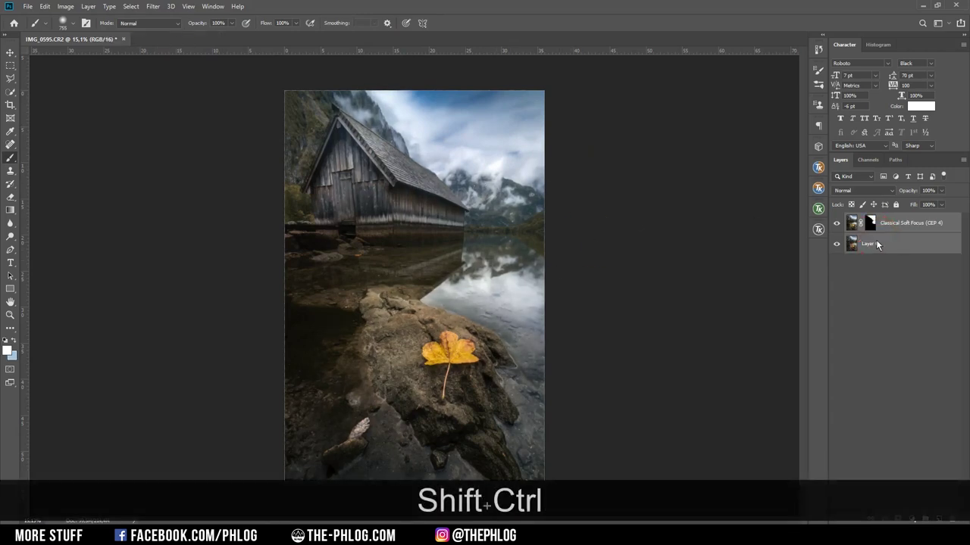
pyautogui.hotkey('ctrl', 'shift', 'e')
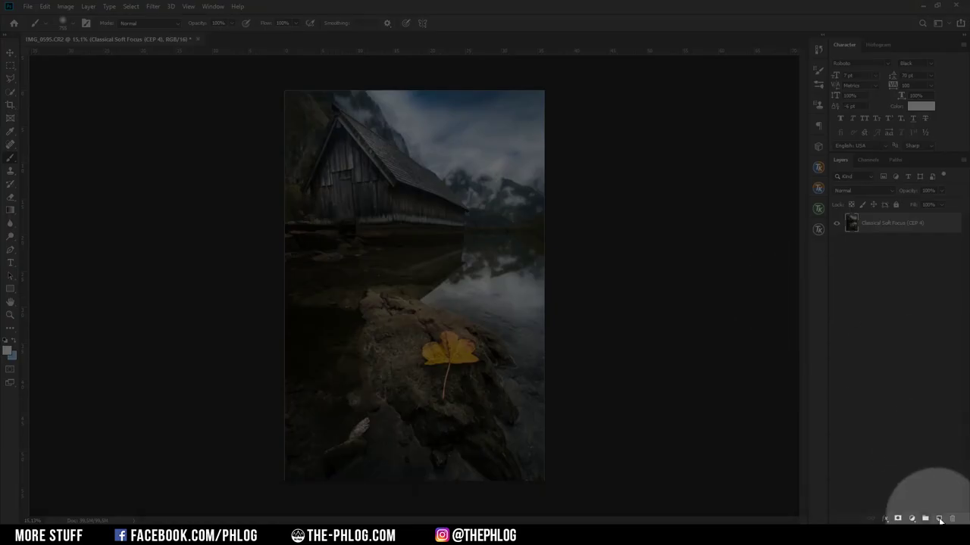
pyautogui.click(940, 519)
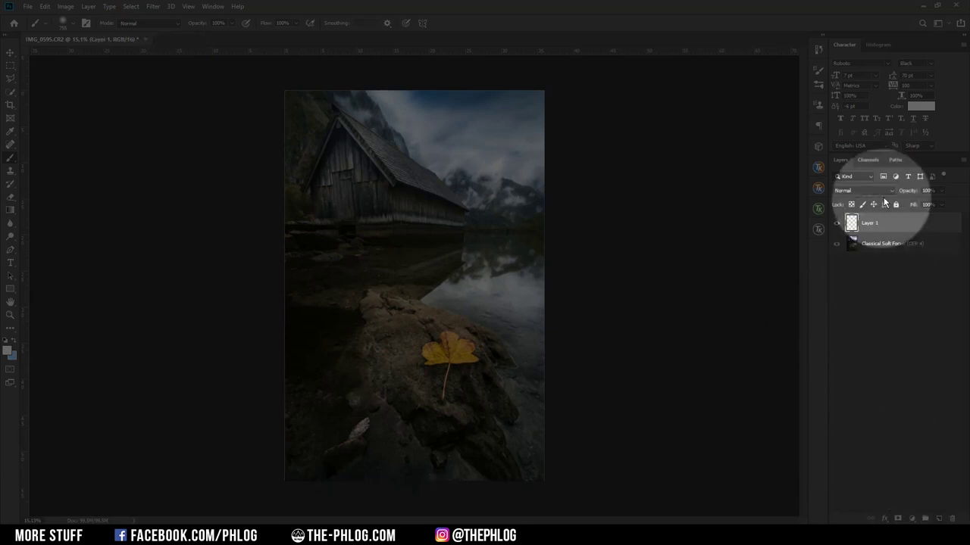
pyautogui.click(891, 190)
pyautogui.click(854, 313)
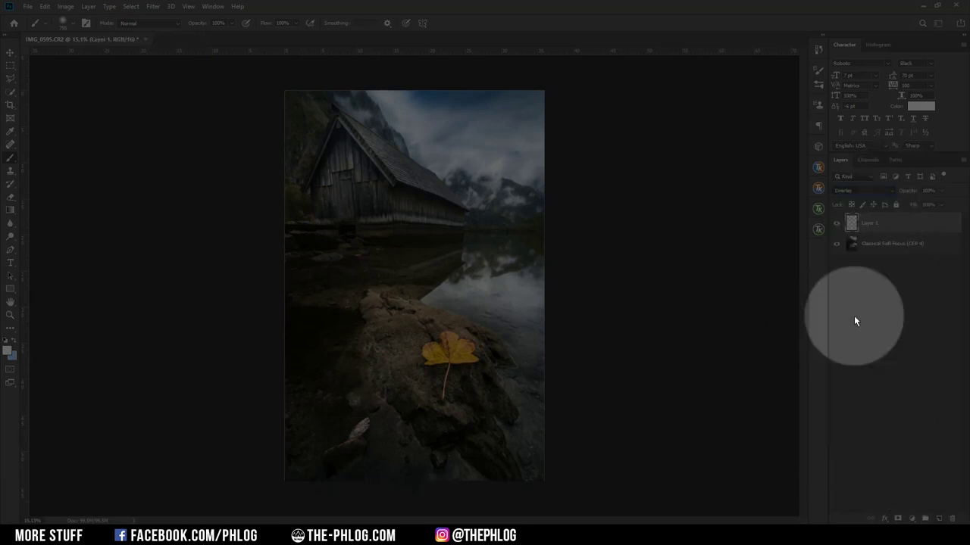
pyautogui.press('b')
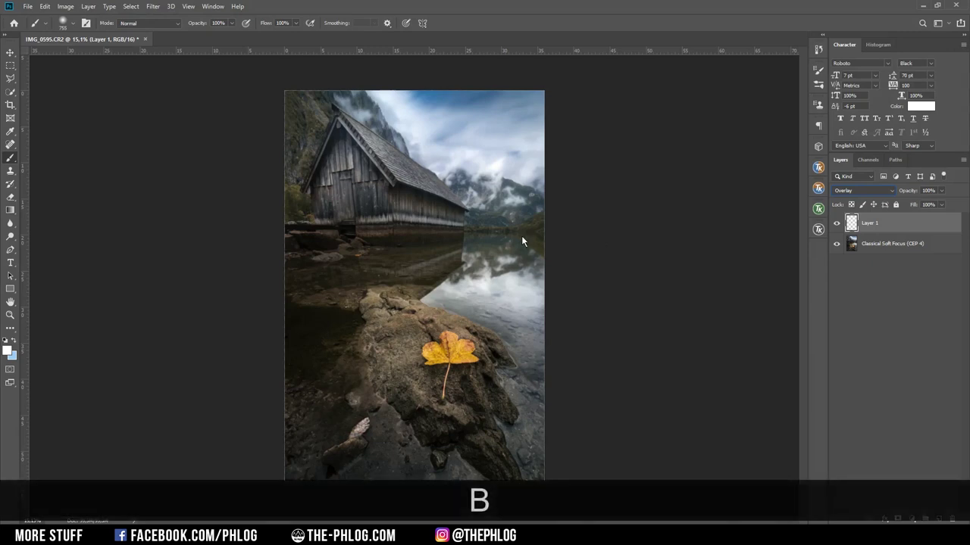
pyautogui.moveTo(232, 24); pyautogui.dragTo(190, 35)
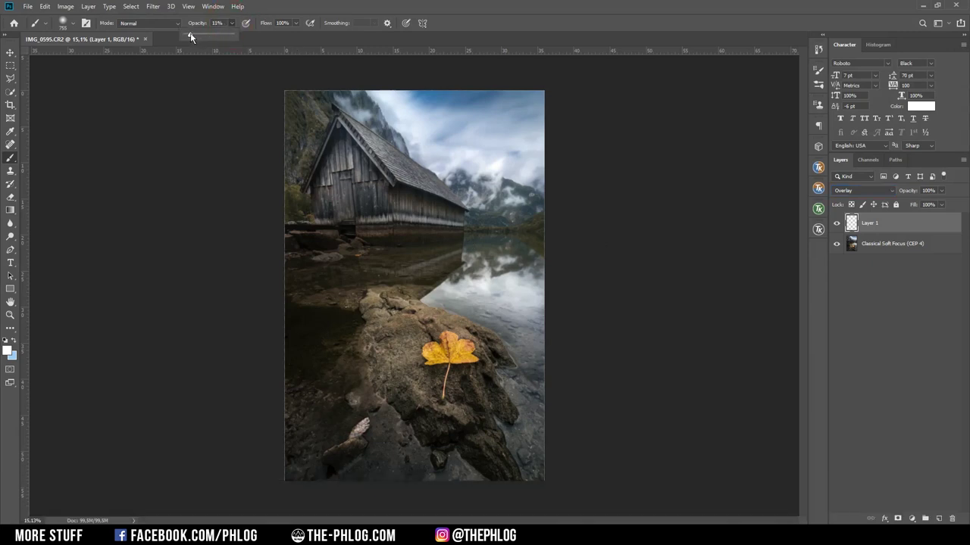
# - Paint white with a roughly 486 px brush to lighten the leaf and surrounding rock
pyautogui.click(289, 5)
pyautogui.scroll(3, 414, 340)
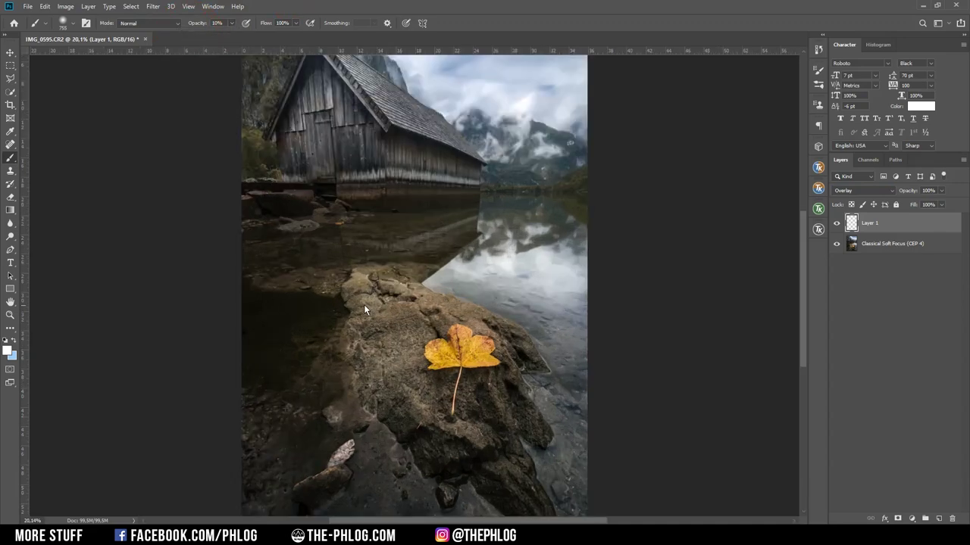
pyautogui.click(8, 350)
pyautogui.click(537, 210)
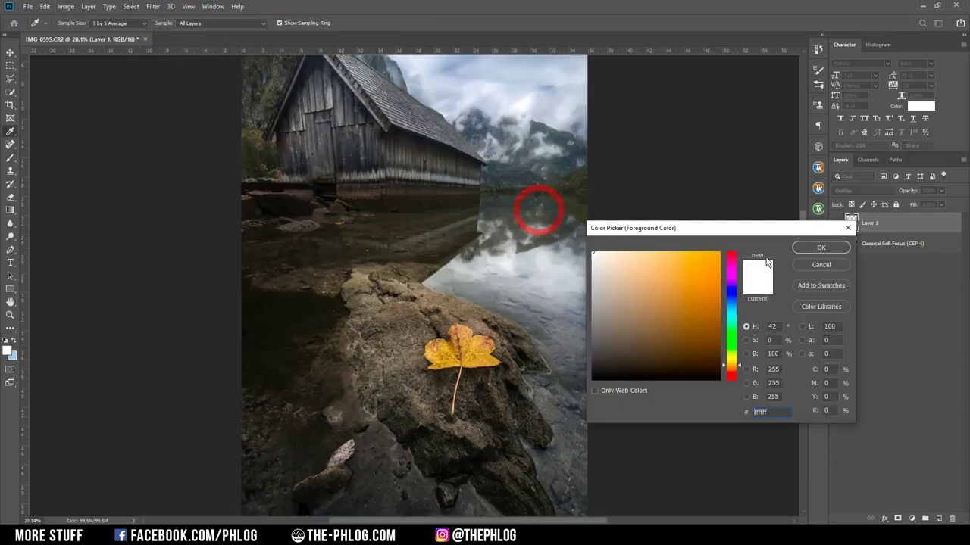
pyautogui.press('alt')
pyautogui.rightClick(424, 311)
pyautogui.press('Escape')
pyautogui.keyDown('alt'); pyautogui.rightClick(408, 317); pyautogui.keyUp('alt')
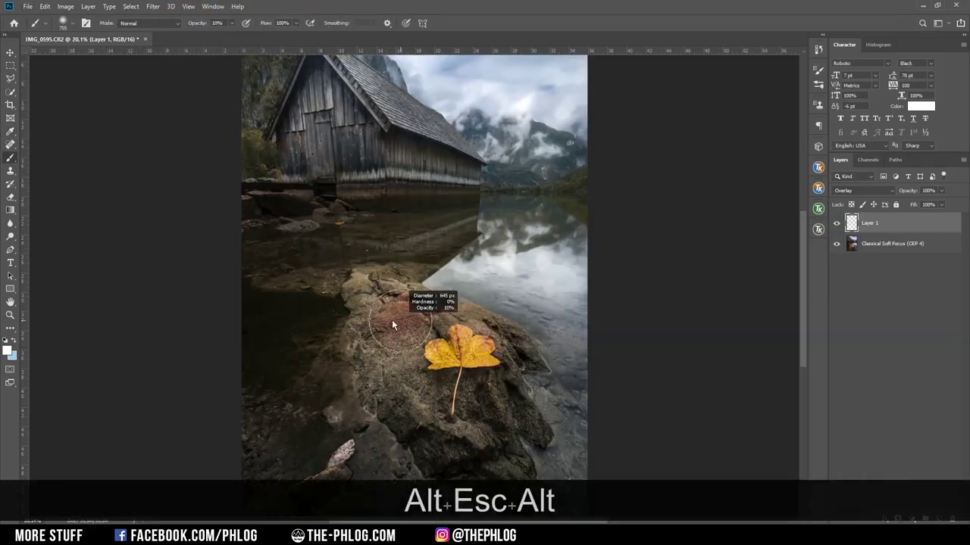
pyautogui.click(396, 290)
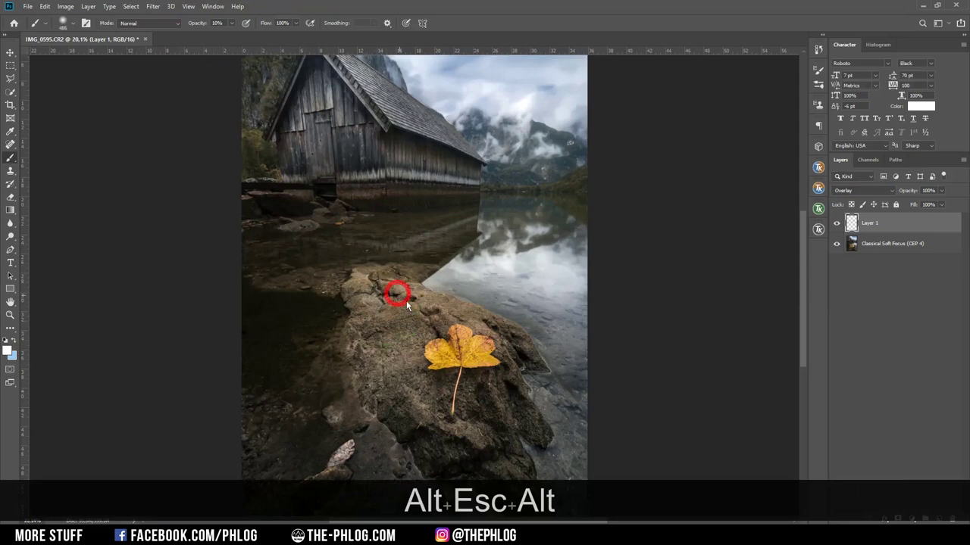
pyautogui.click(461, 346)
pyautogui.click(360, 339)
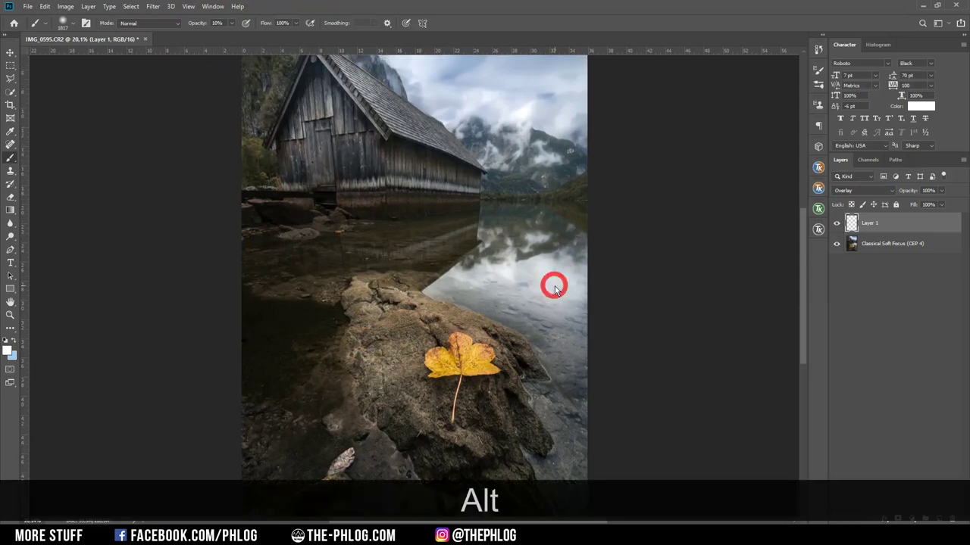
# - Switch the painting colour to black and darken the lower rock and right edge
pyautogui.scroll(-2, 553, 281)
pyautogui.click(9, 350)
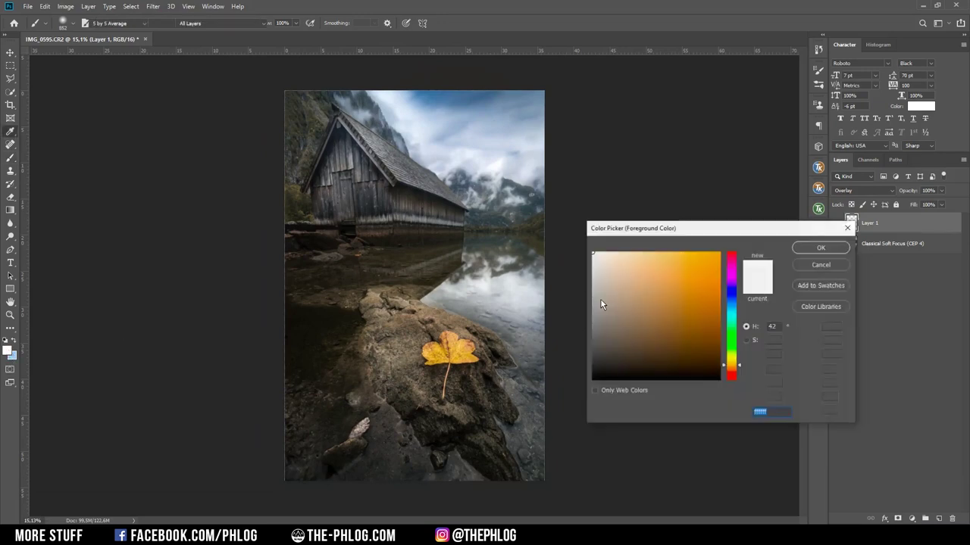
pyautogui.moveTo(601, 300); pyautogui.dragTo(536, 404)
pyautogui.click(820, 248)
pyautogui.press('b')
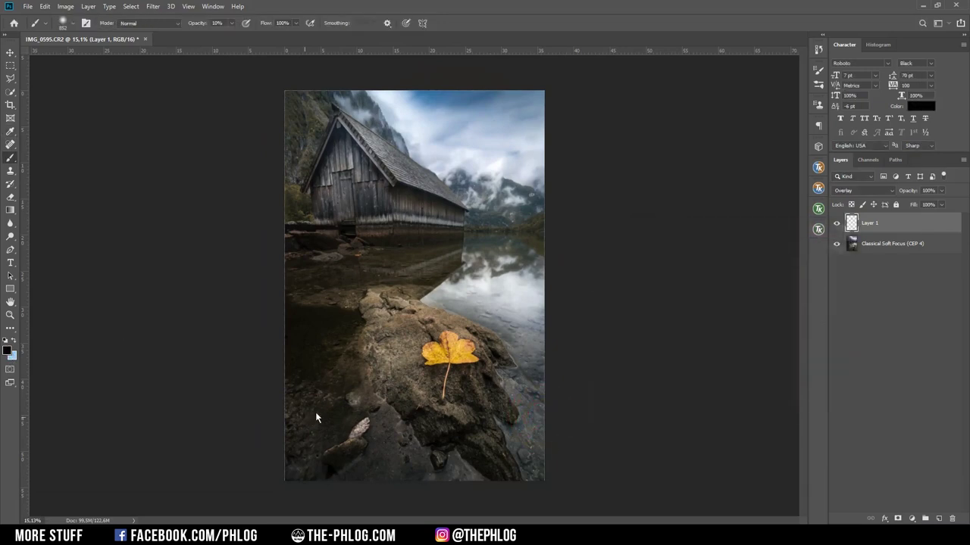
pyautogui.moveTo(397, 451)
pyautogui.mouseDown()
pyautogui.moveTo(379, 465)
pyautogui.moveTo(544, 454)
pyautogui.mouseUp()
# - Add a mask to Layer 1, restore full brush opacity, and merge it down into one layer
pyautogui.click(836, 223)
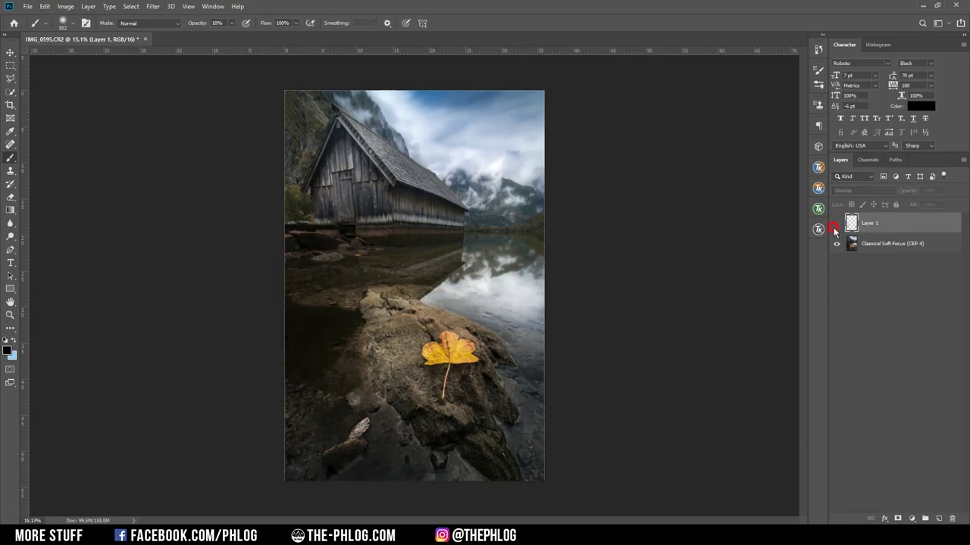
pyautogui.press('0')
pyautogui.click(837, 225)
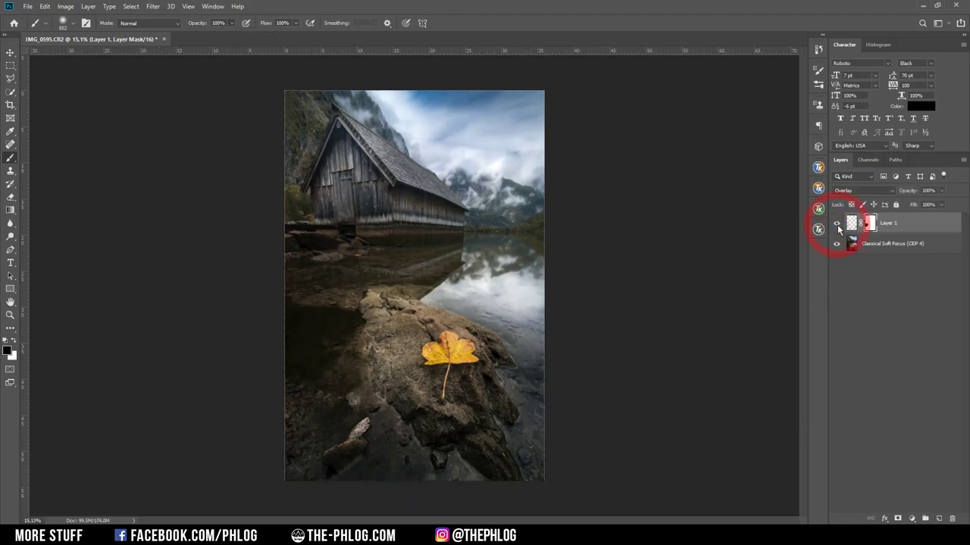
pyautogui.hotkey('ctrl', 'e')
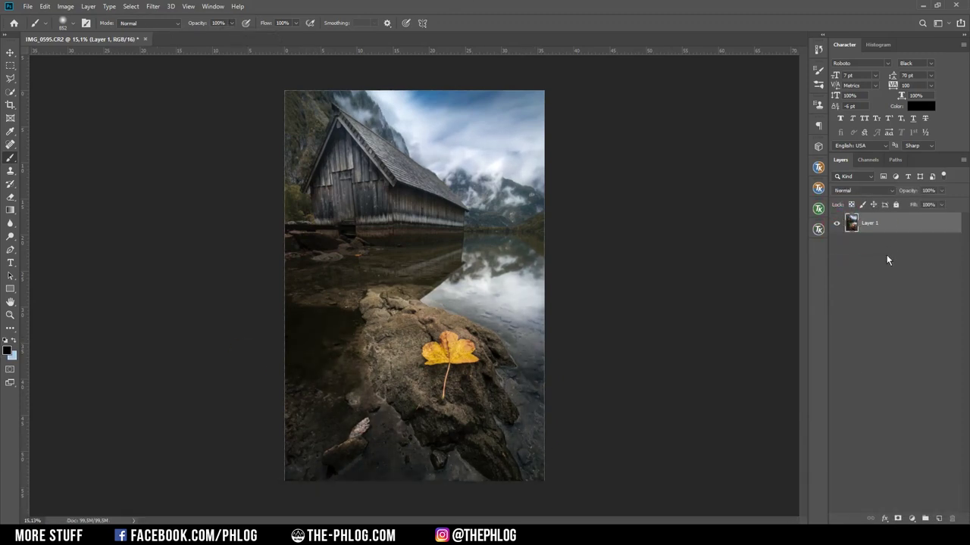